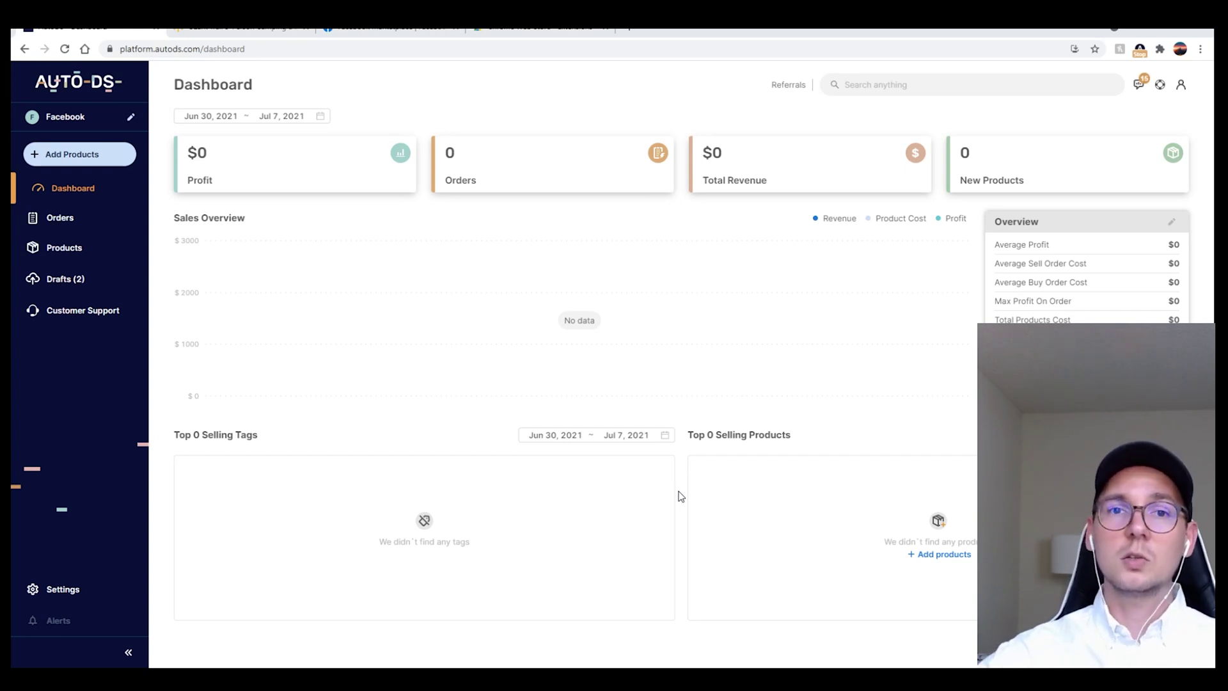
# - Search the Chrome Web Store for autods and add the Facebook Marketplace Dropshipping Helper extension to Chrome
pyautogui.click(509, 32)
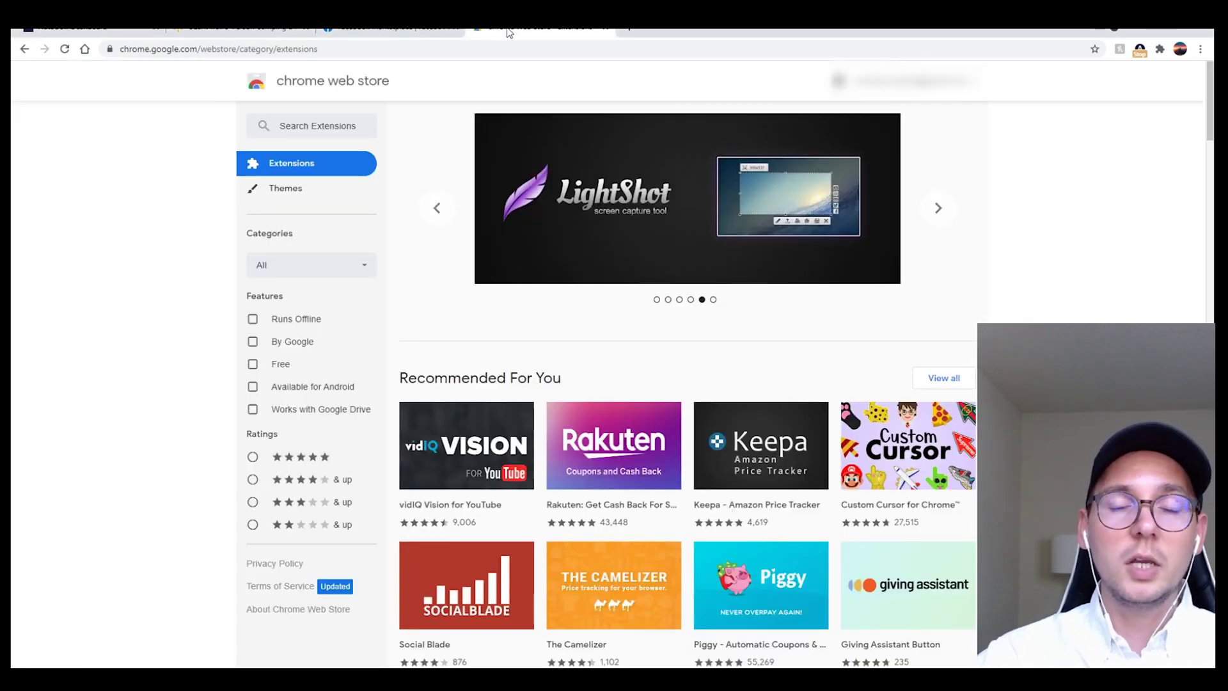
pyautogui.click(314, 124)
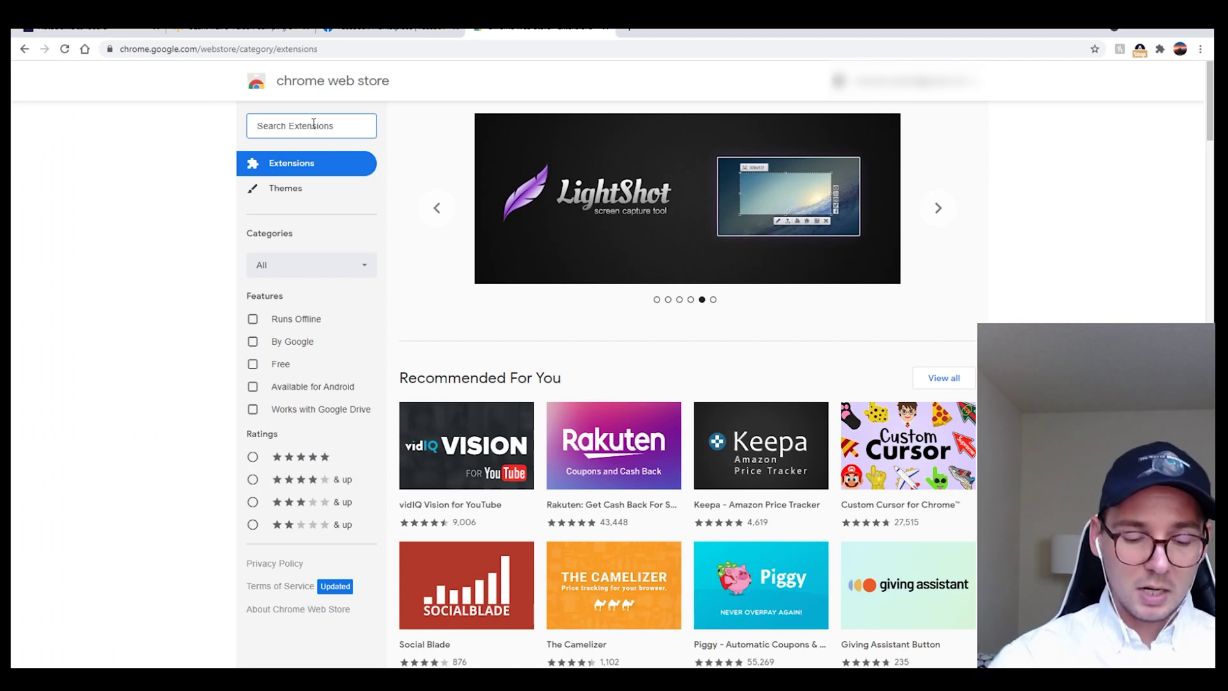
pyautogui.write('autods')
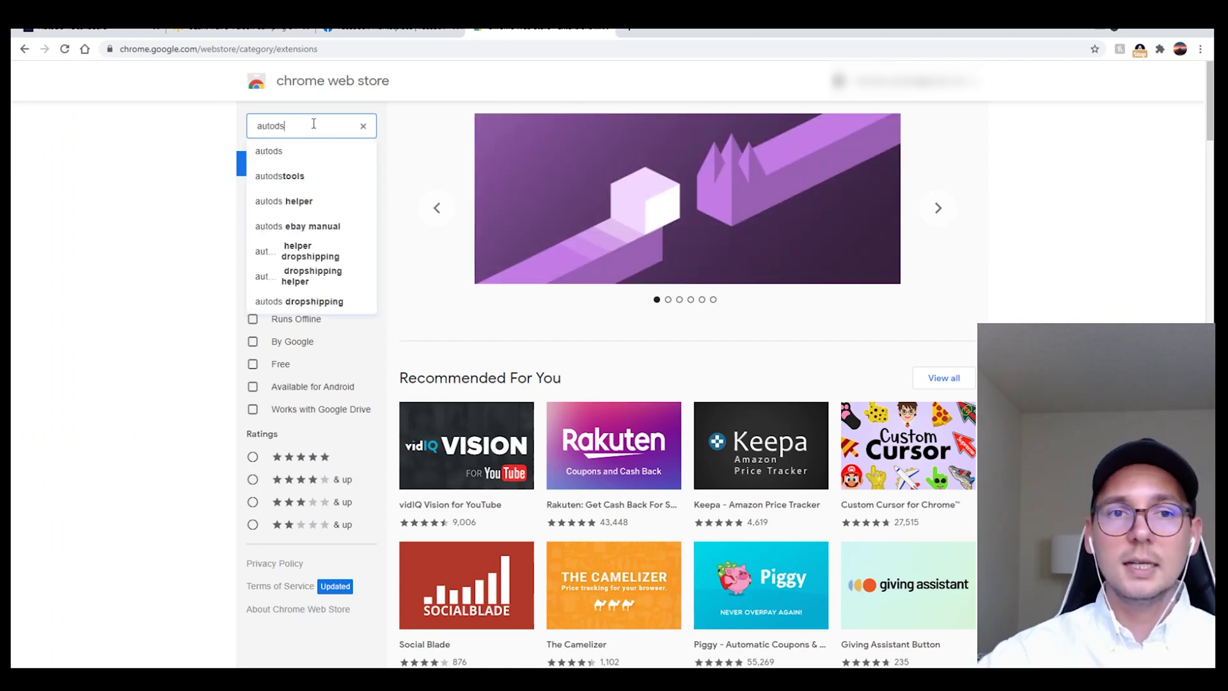
pyautogui.press('Return')
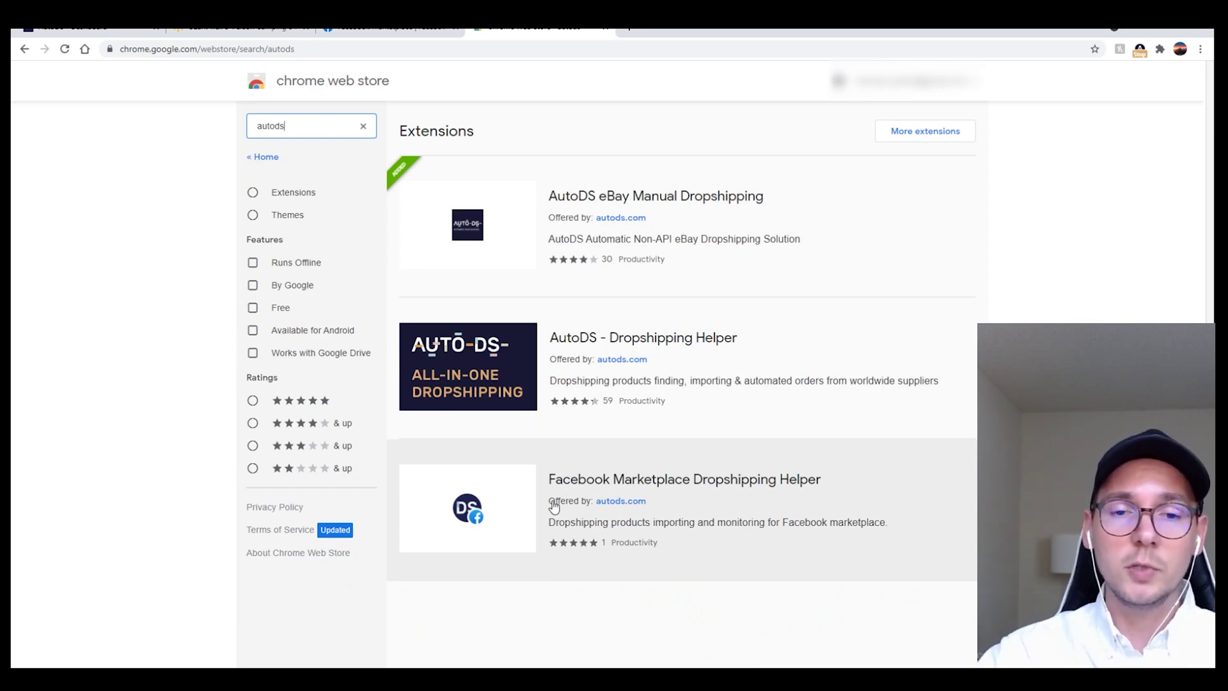
pyautogui.click(513, 514)
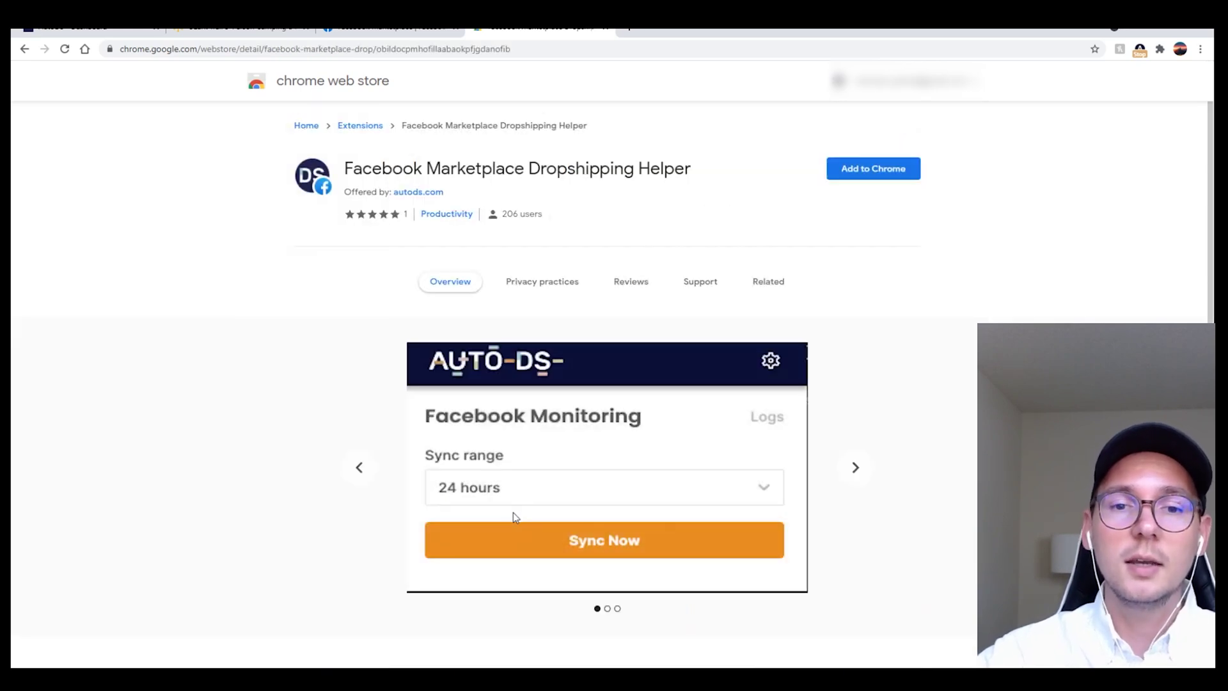
pyautogui.click(866, 174)
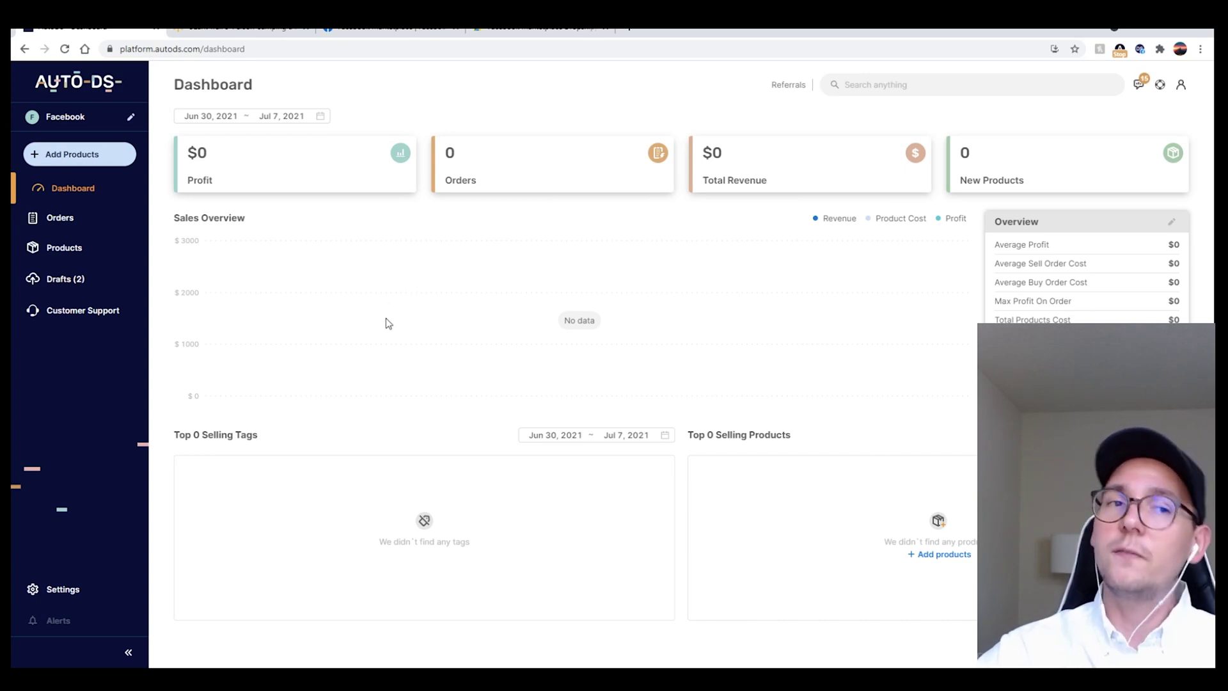
# - Try to add a second store of type Facebook Store named Test to the AutoDS account
pyautogui.click(122, 114)
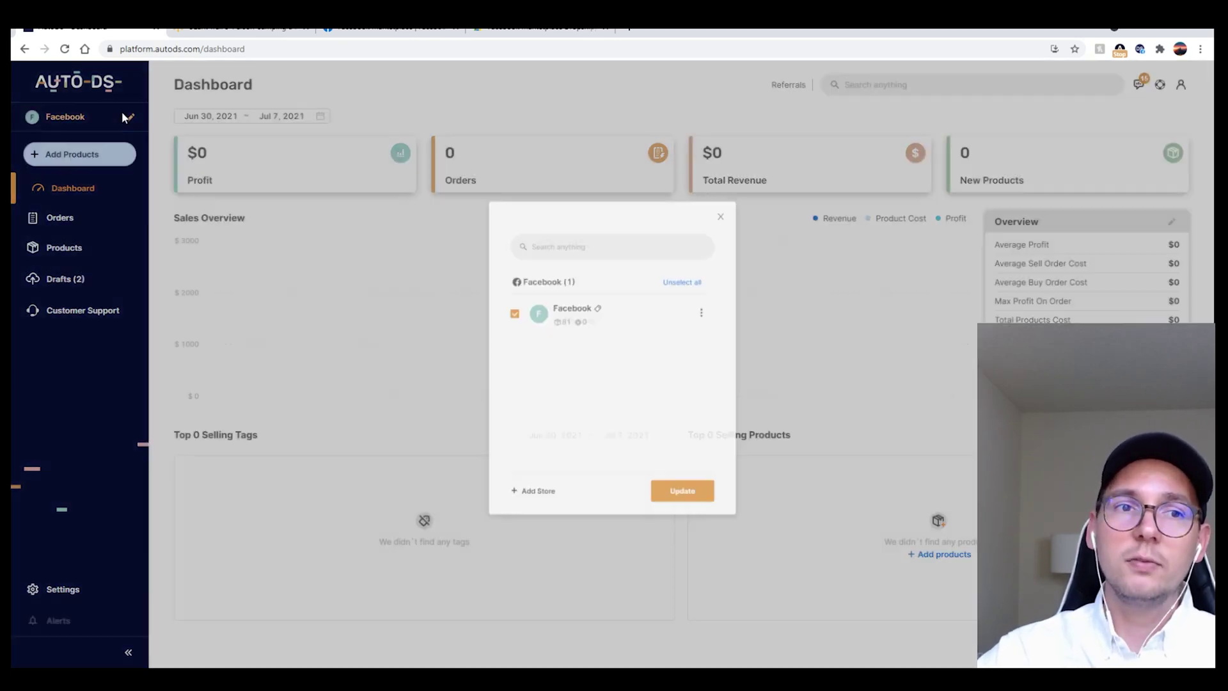
pyautogui.click(720, 216)
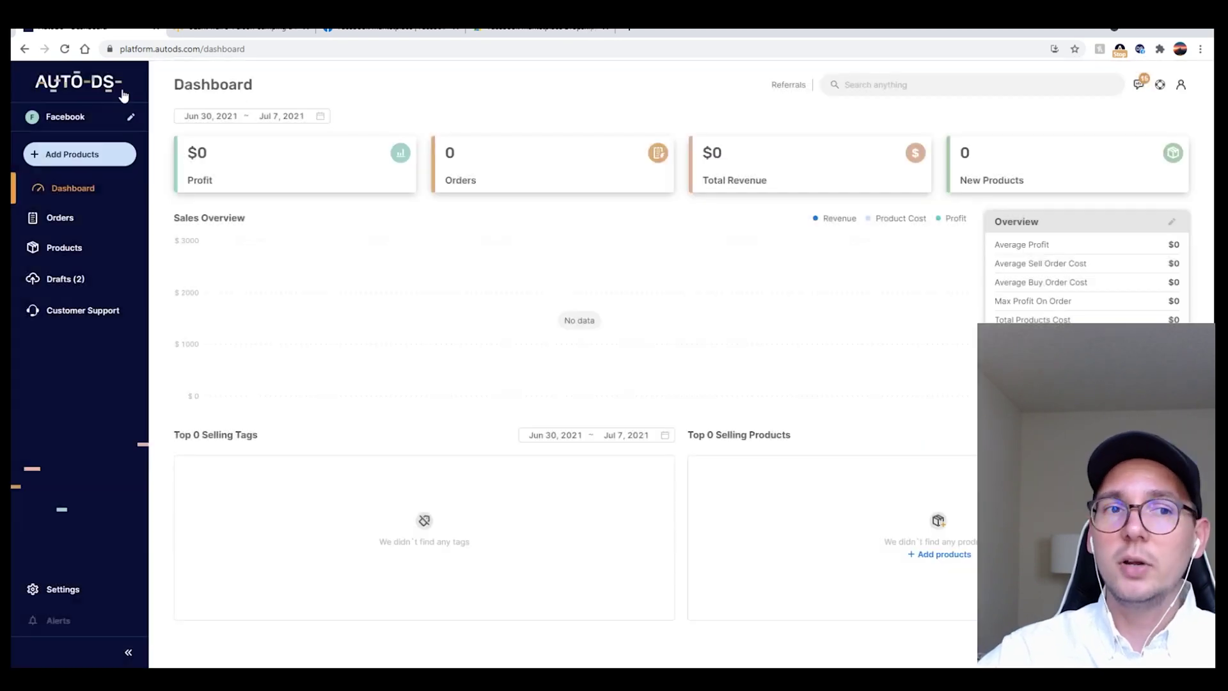
pyautogui.click(70, 120)
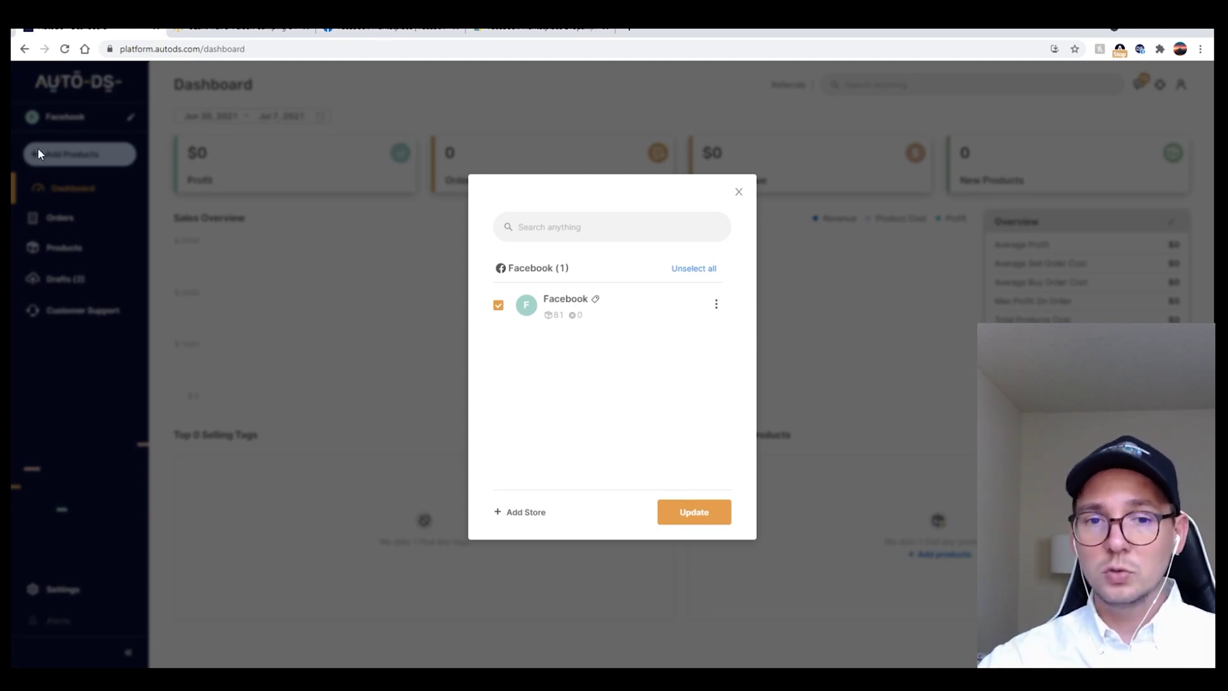
pyautogui.click(537, 511)
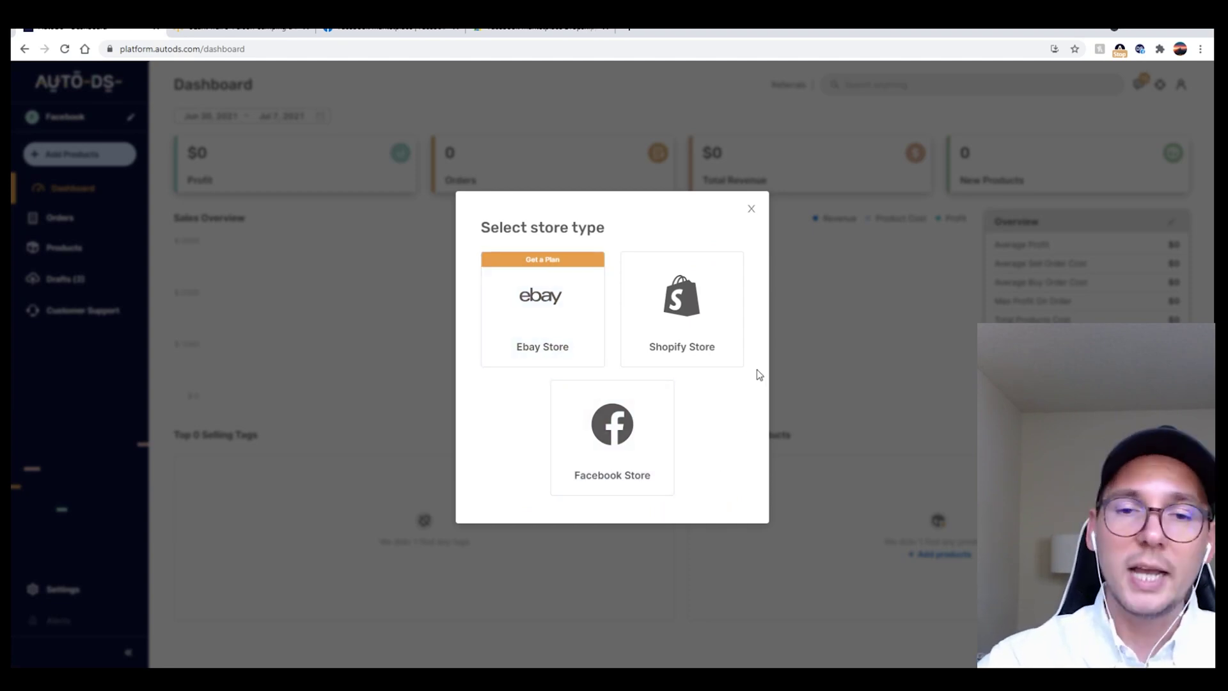
pyautogui.click(618, 435)
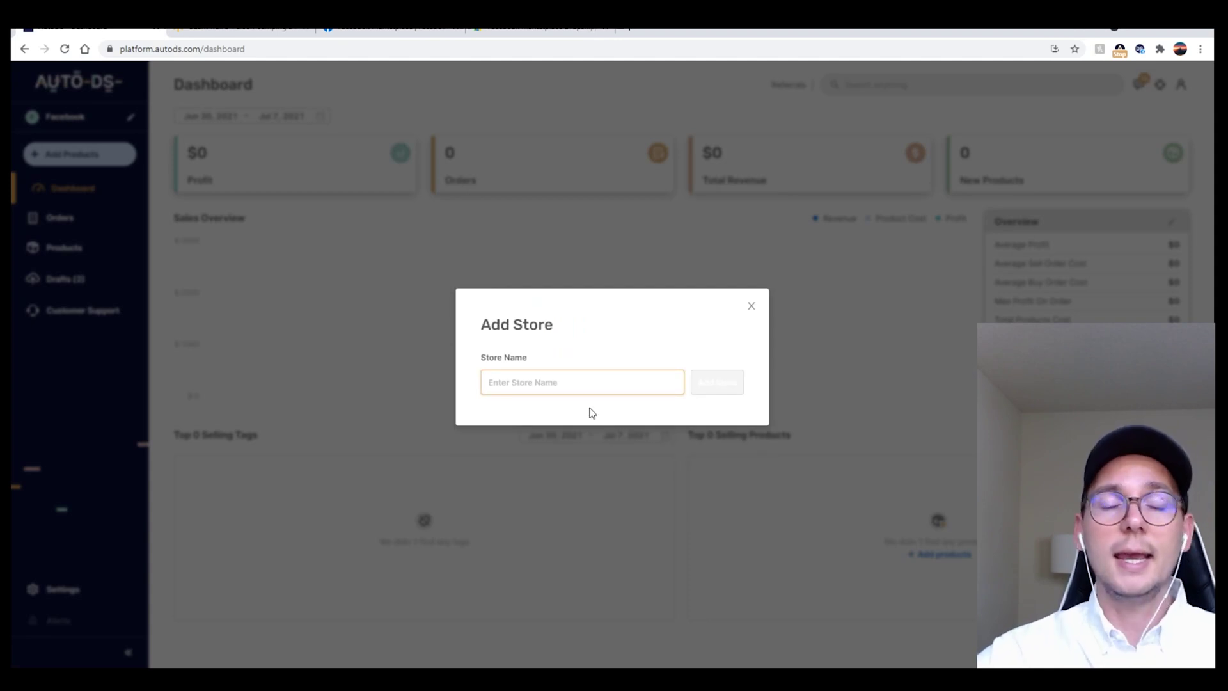
pyautogui.write('Test')
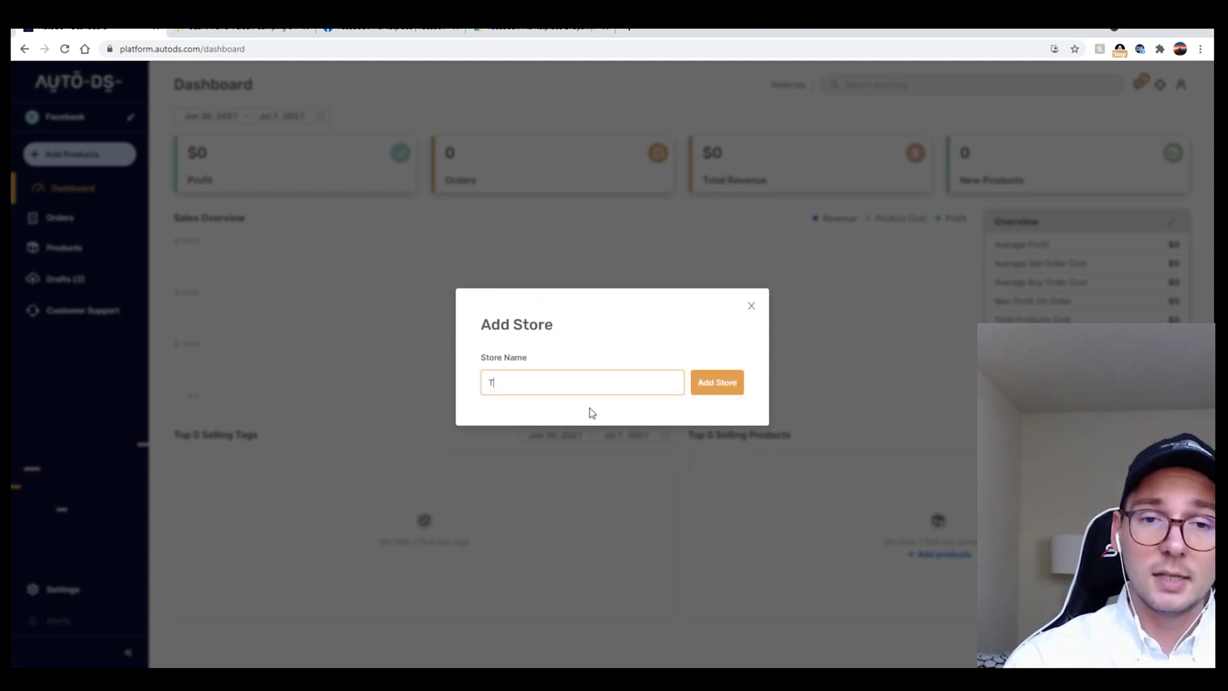
pyautogui.click(704, 388)
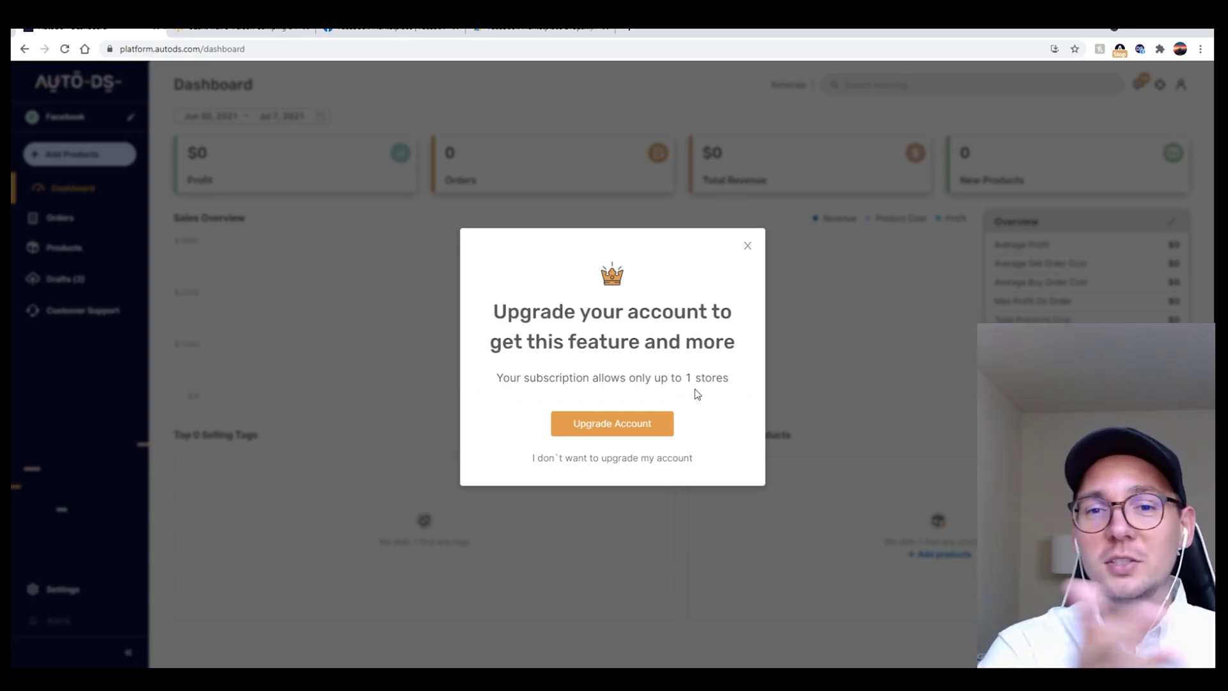
pyautogui.click(747, 246)
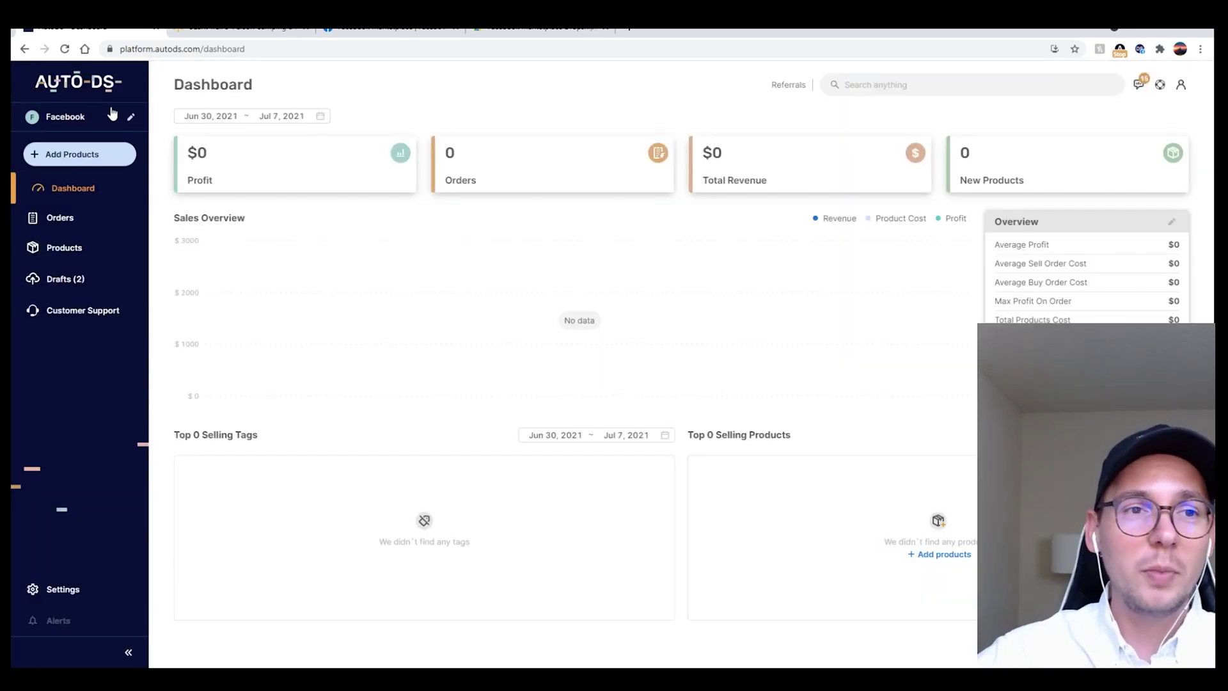
pyautogui.click(80, 117)
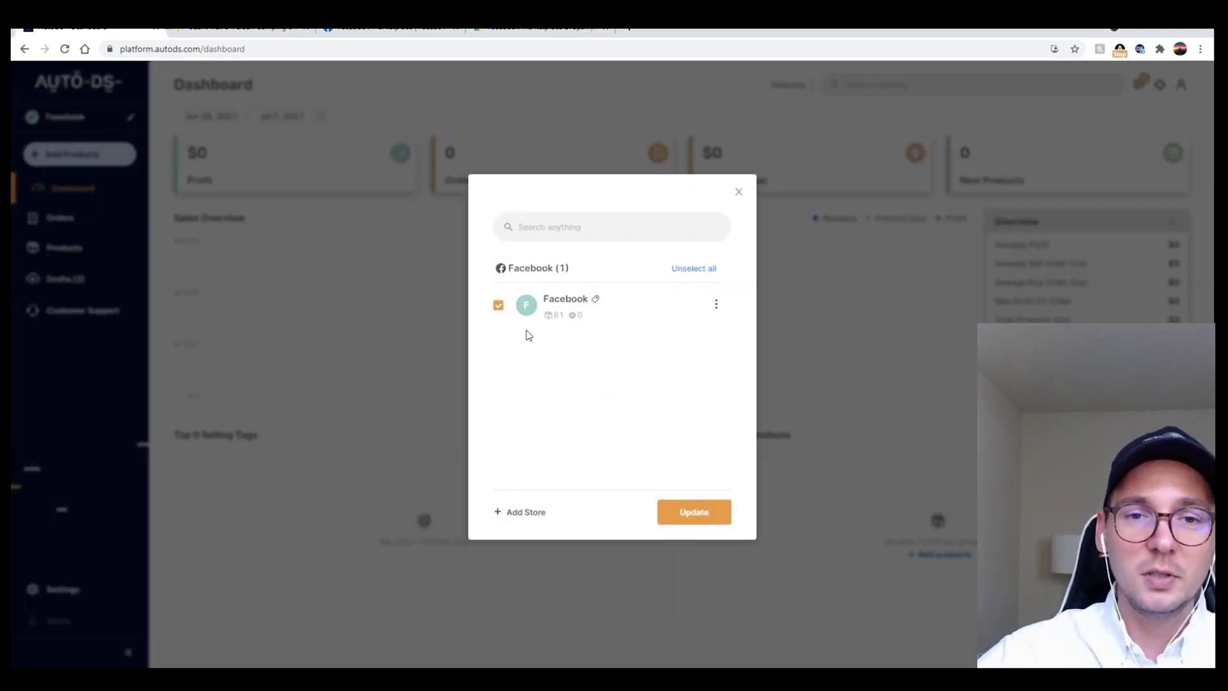
pyautogui.click(739, 192)
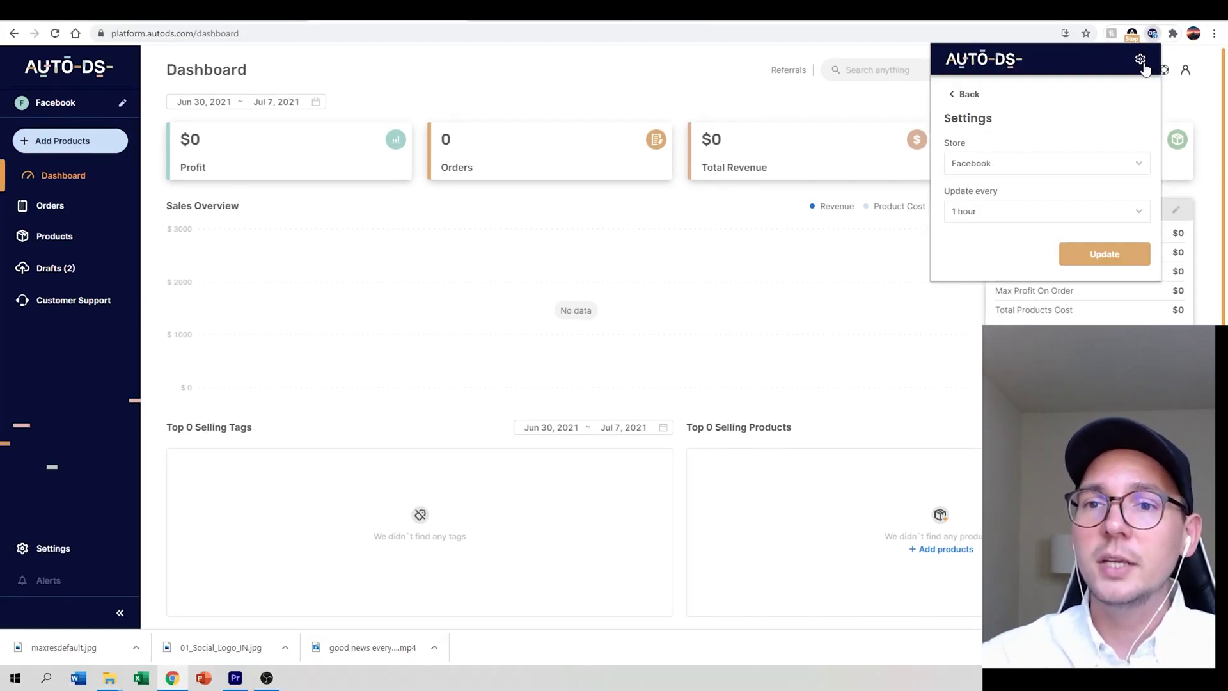
# - Select the Facebook store in the extension's settings and set the monitoring sync range to 24 hours
pyautogui.click(1078, 168)
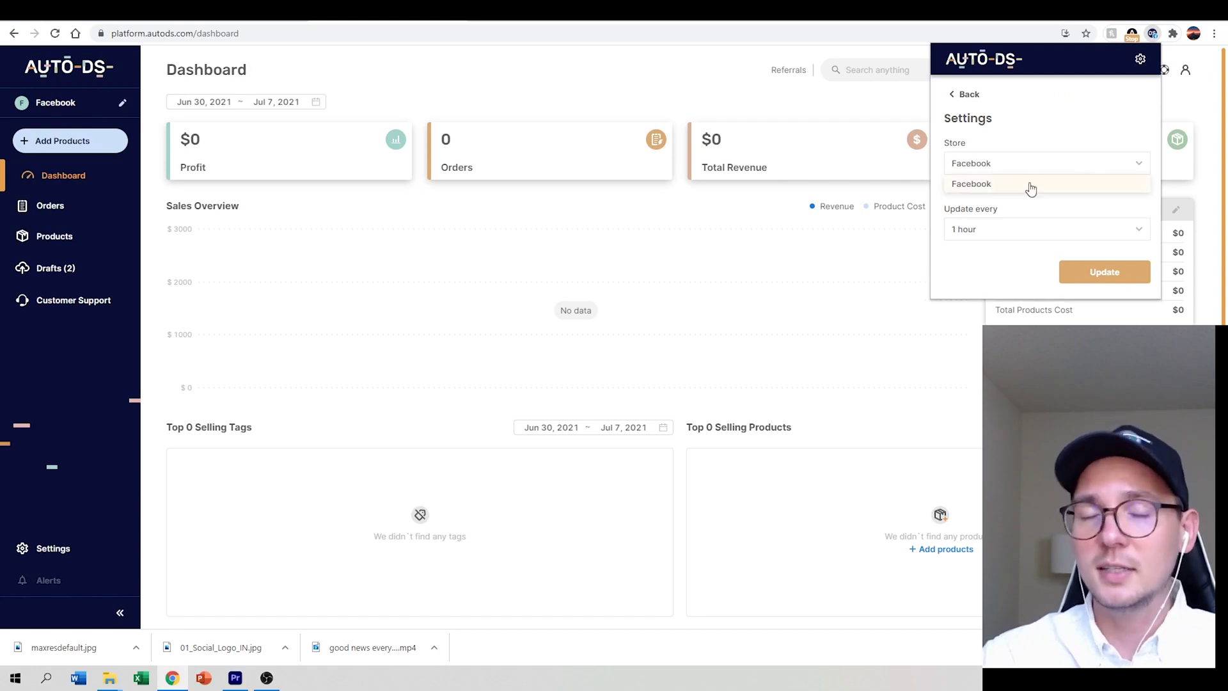
pyautogui.click(979, 192)
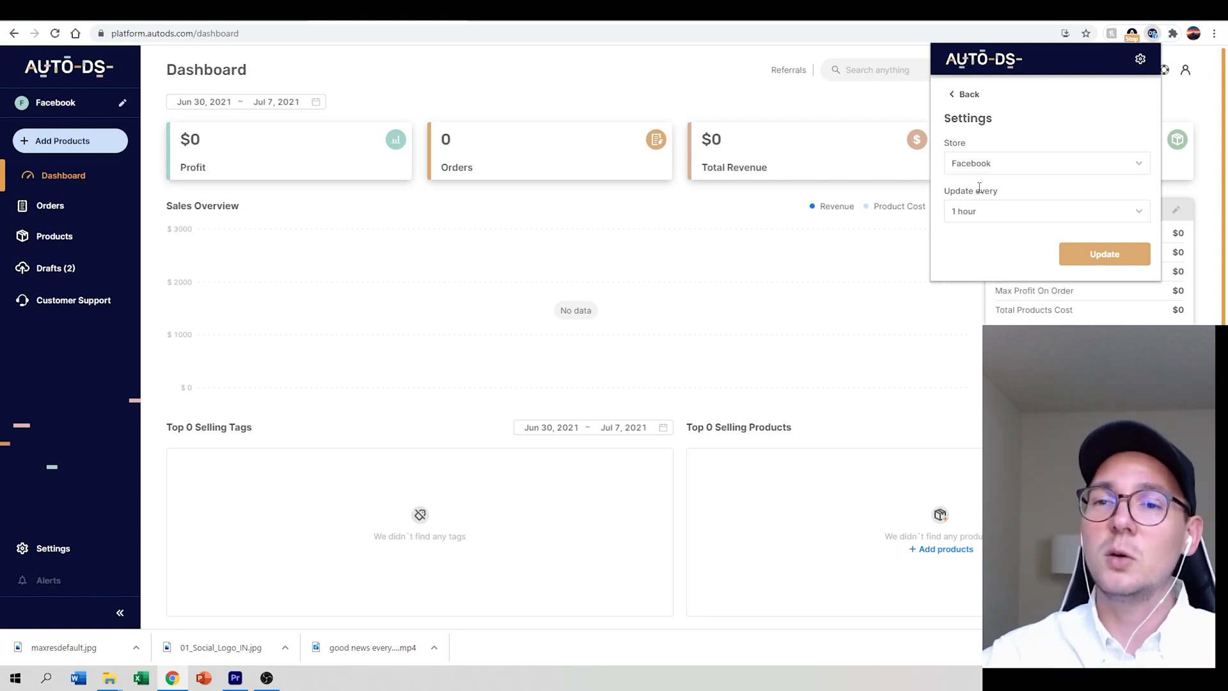
pyautogui.click(963, 96)
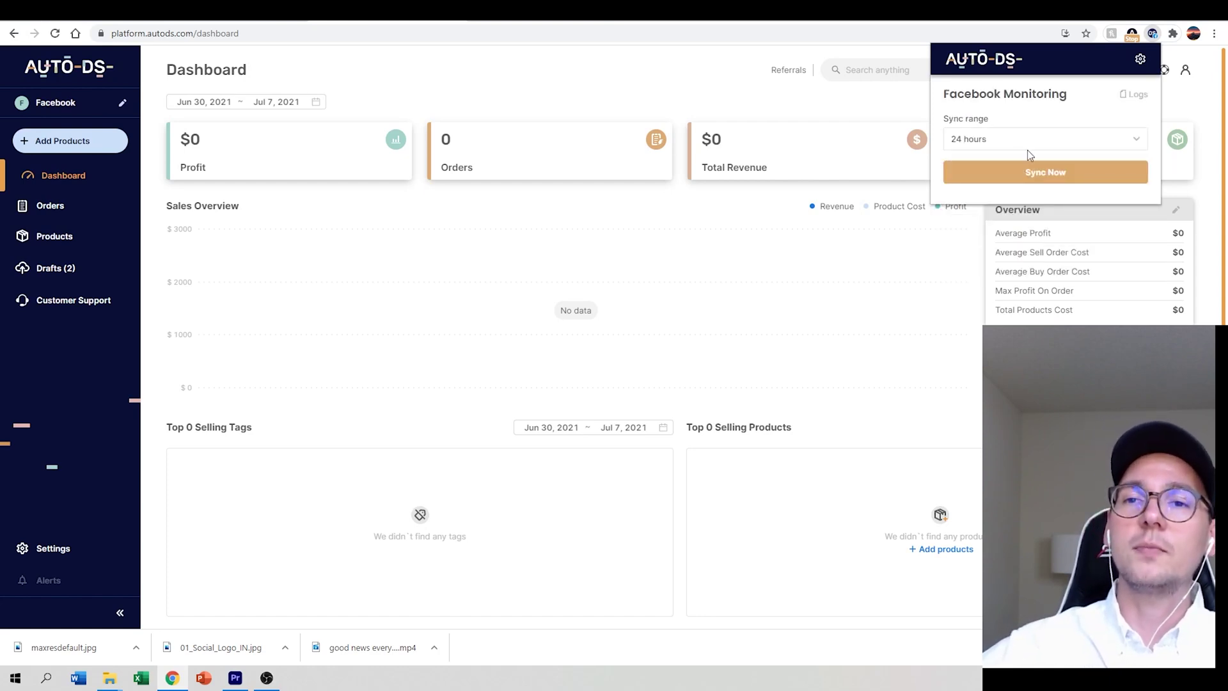
pyautogui.click(1100, 147)
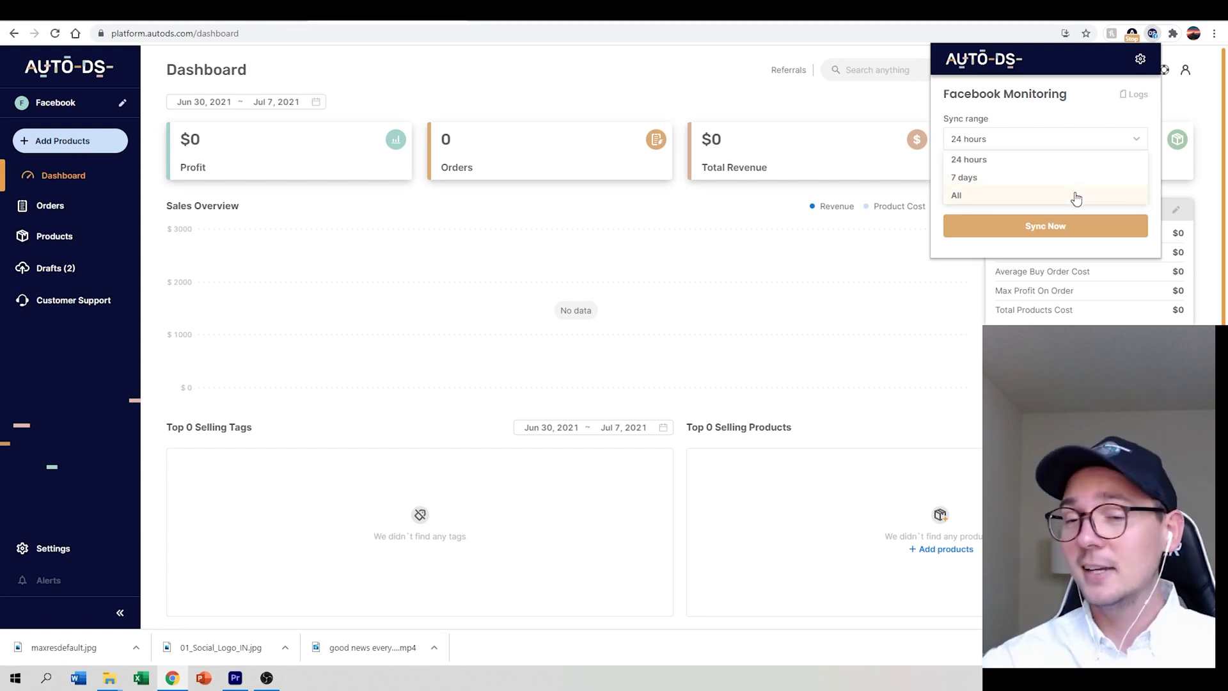
pyautogui.click(999, 167)
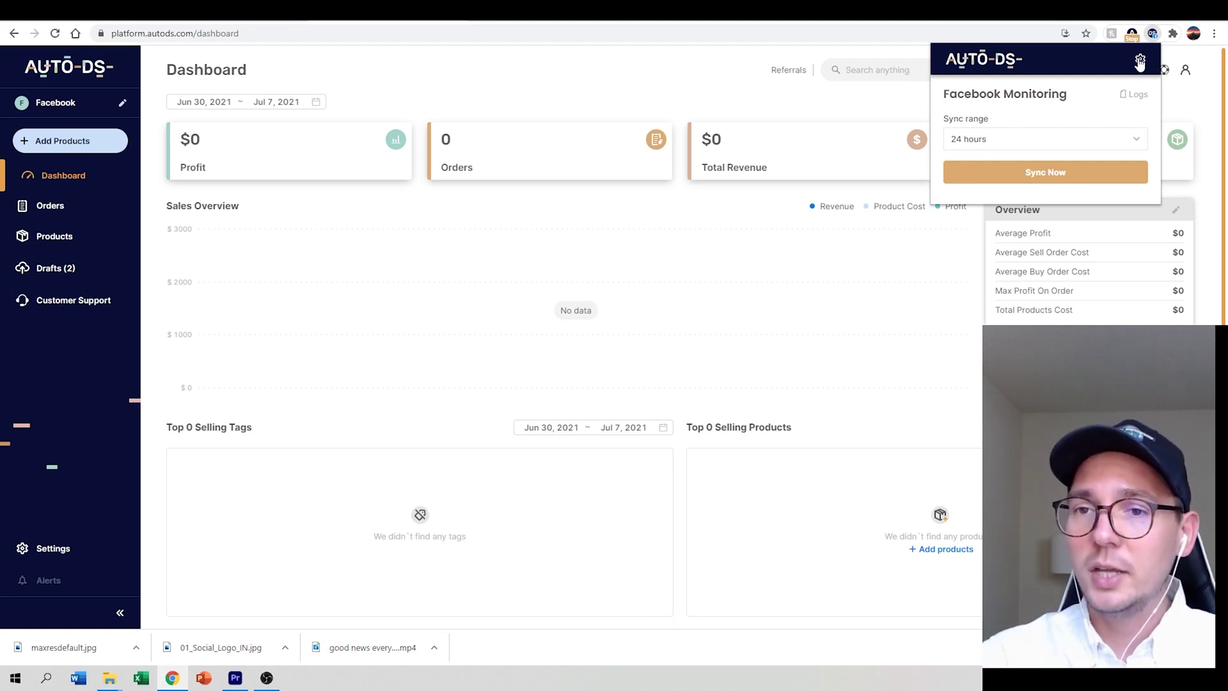
# - Choose the Facebook store in the extension's settings and set its update interval to 1 hour
pyautogui.click(1140, 61)
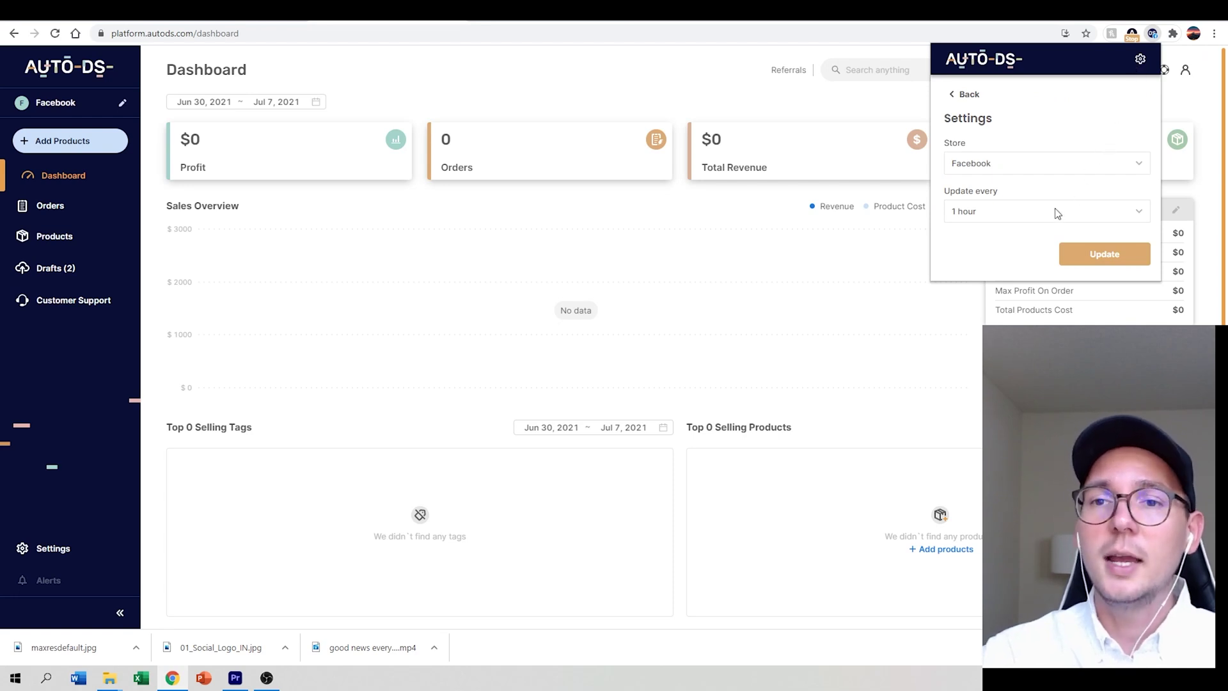
pyautogui.click(1030, 164)
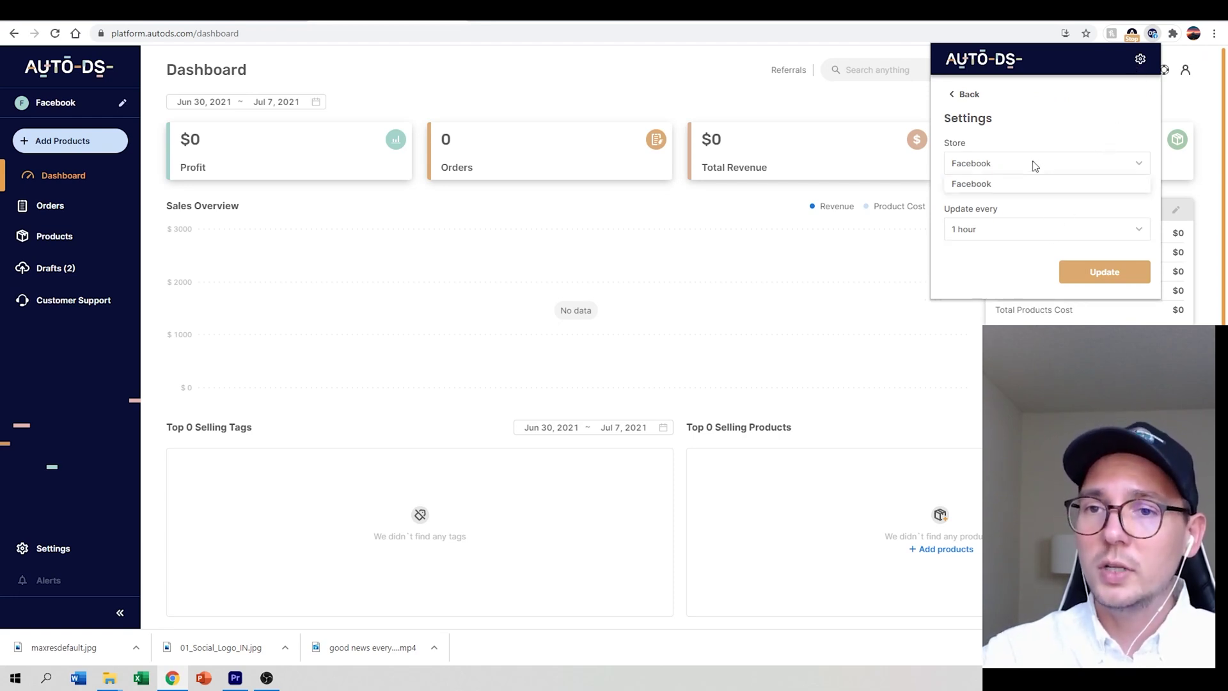
pyautogui.click(1007, 184)
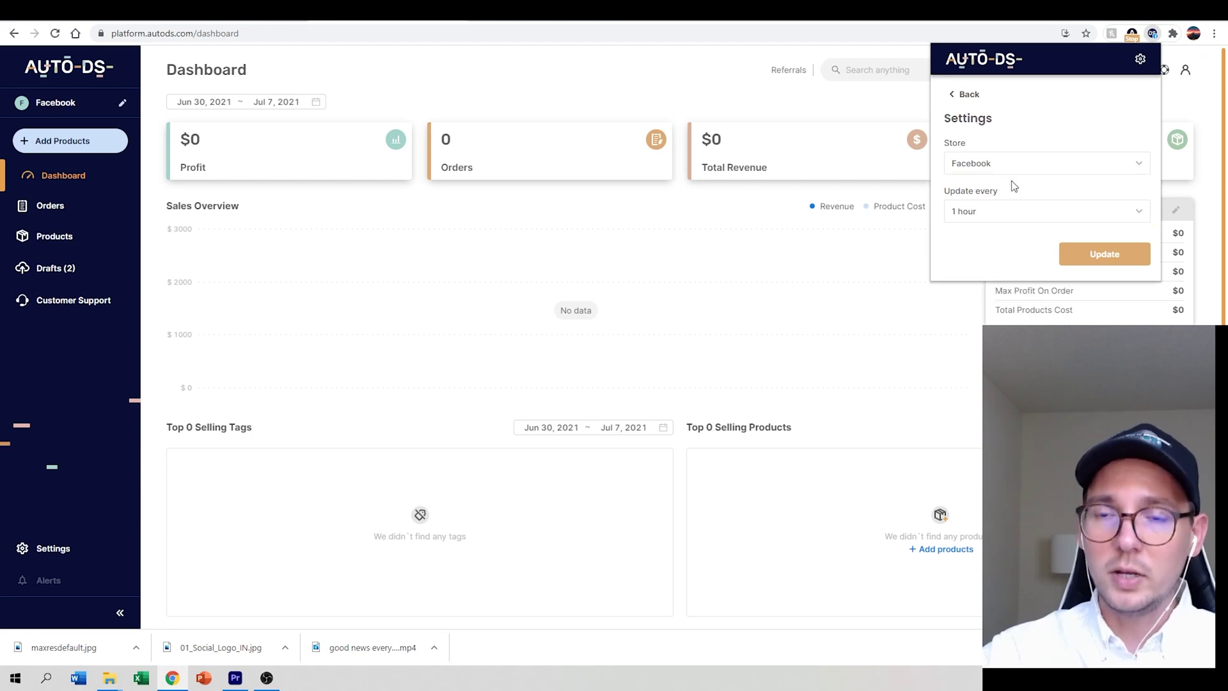
pyautogui.click(1037, 218)
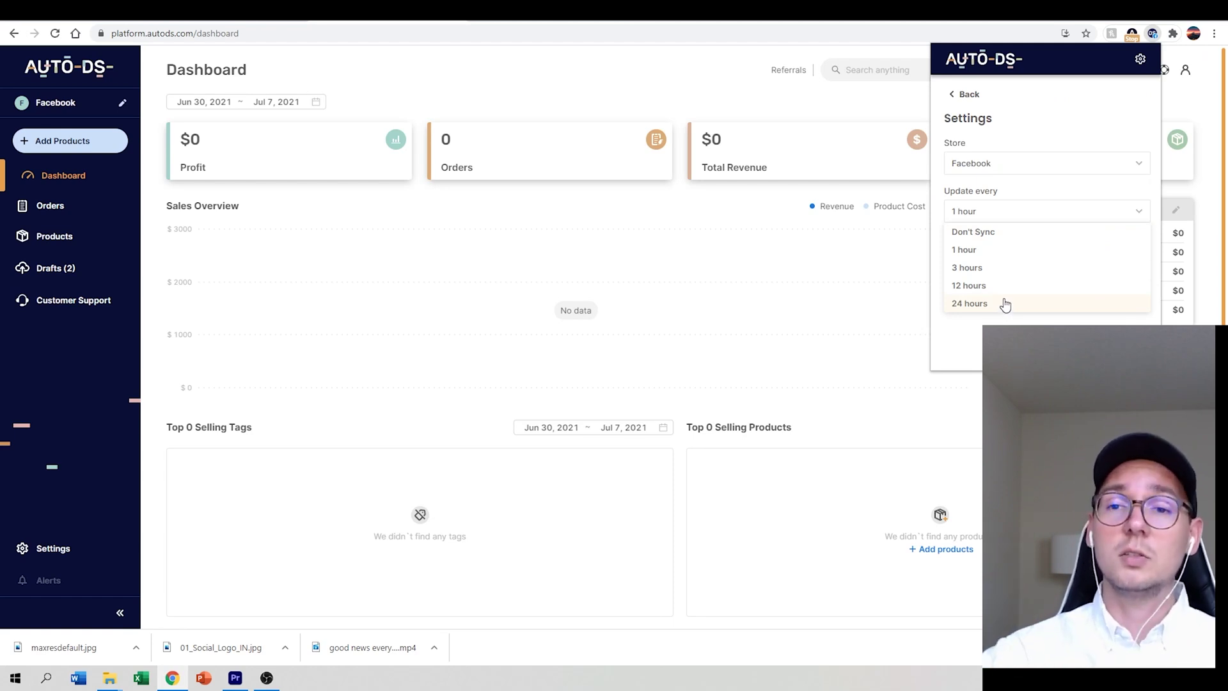
pyautogui.click(1000, 252)
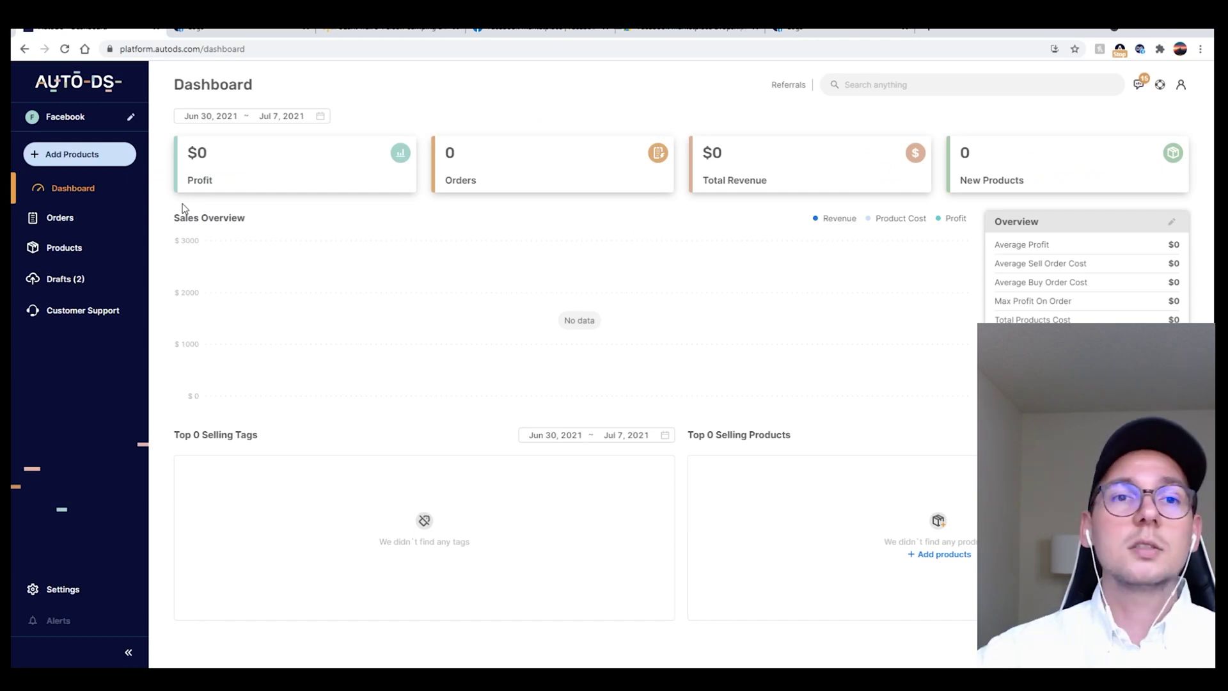
# - Dismiss the offer popup on Walmart's Ozark Trail 3-Person Camping Dome Tent page and copy the product's URL
pyautogui.hotkey('ctrl', '3')
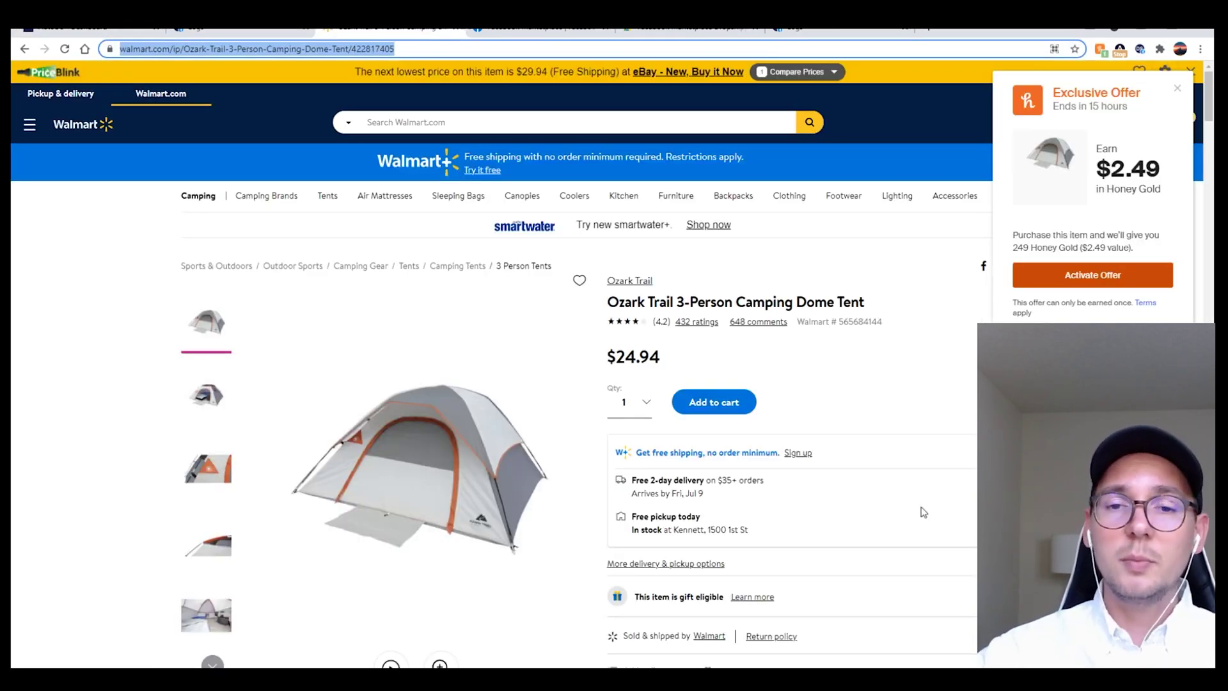
pyautogui.scroll(-1, 754, 604)
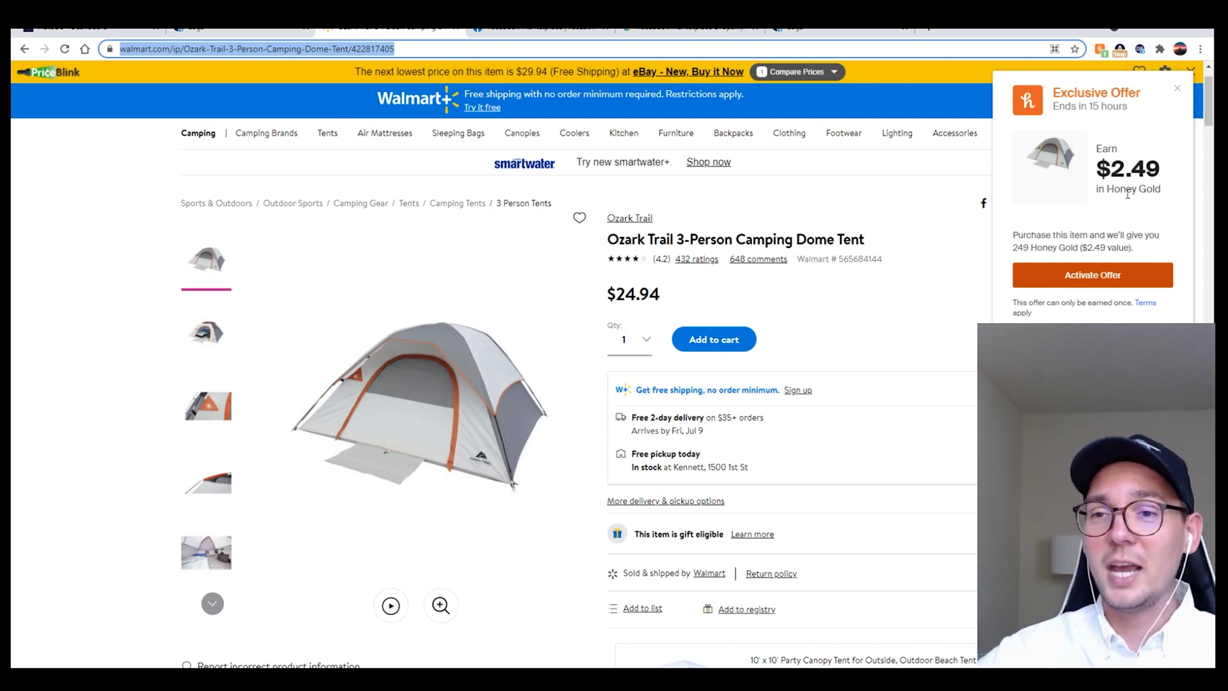
pyautogui.click(1176, 93)
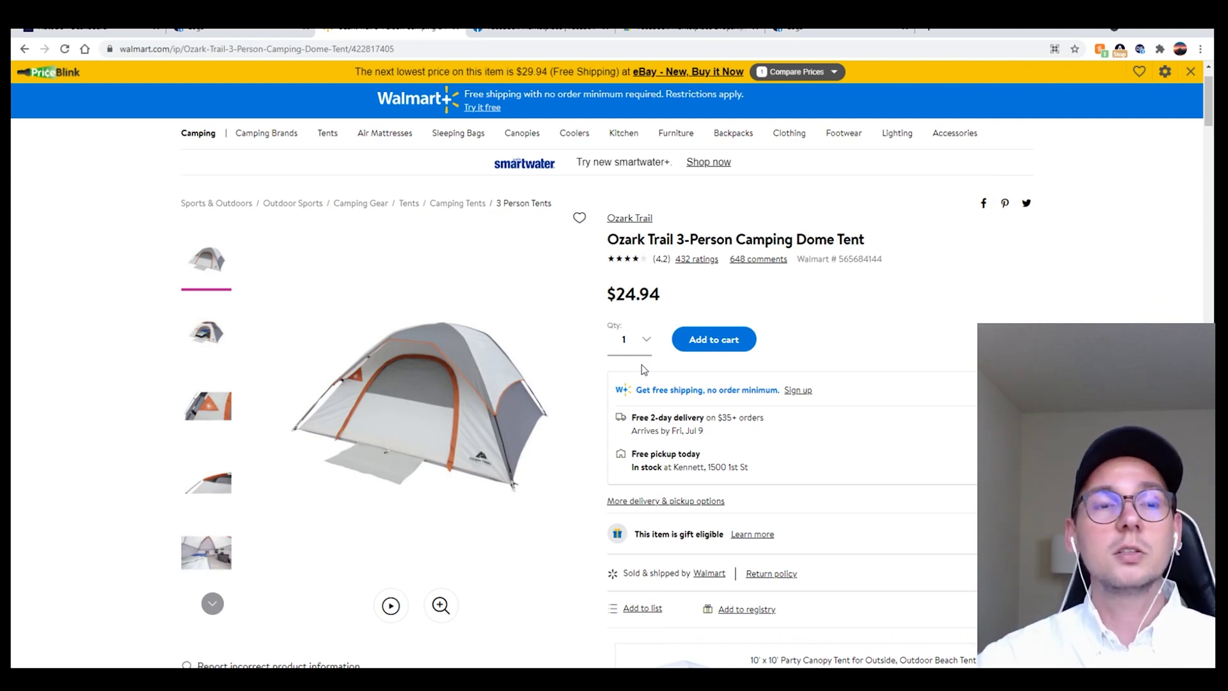
pyautogui.click(202, 51)
pyautogui.hotkey('ctrl', 'c')
# - Switch to AutoDS, start adding a product by URL and enter the copied Walmart tent link
pyautogui.click(64, 28)
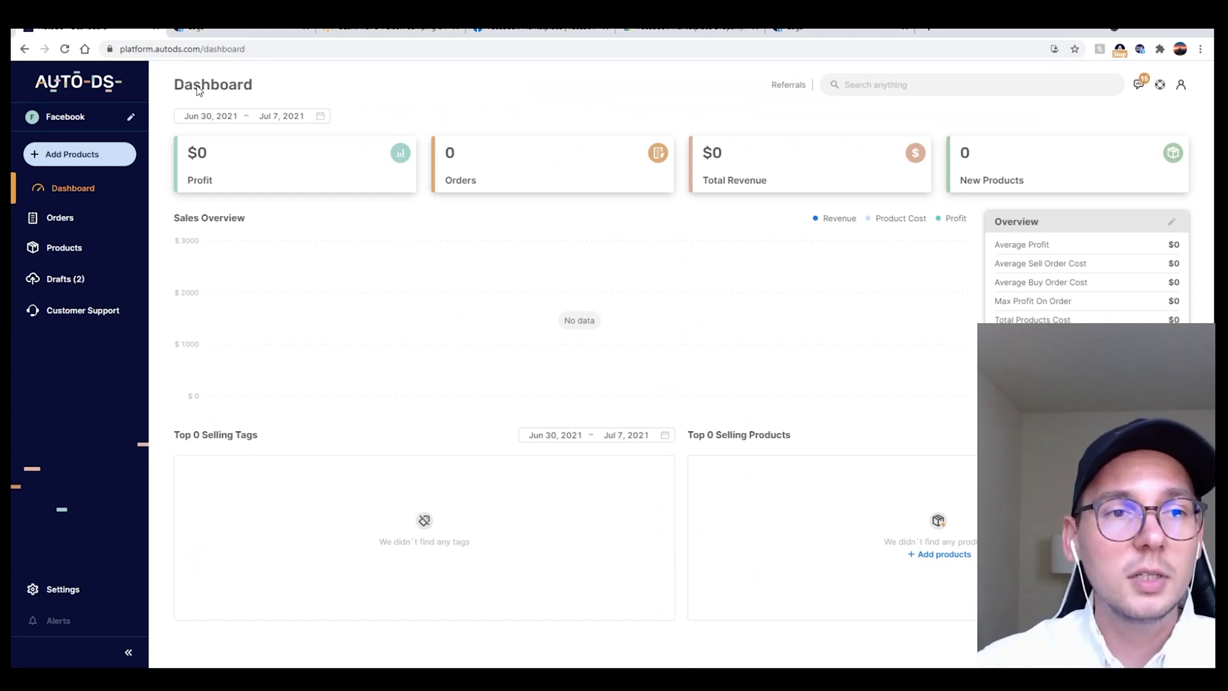
pyautogui.click(71, 160)
pyautogui.click(470, 308)
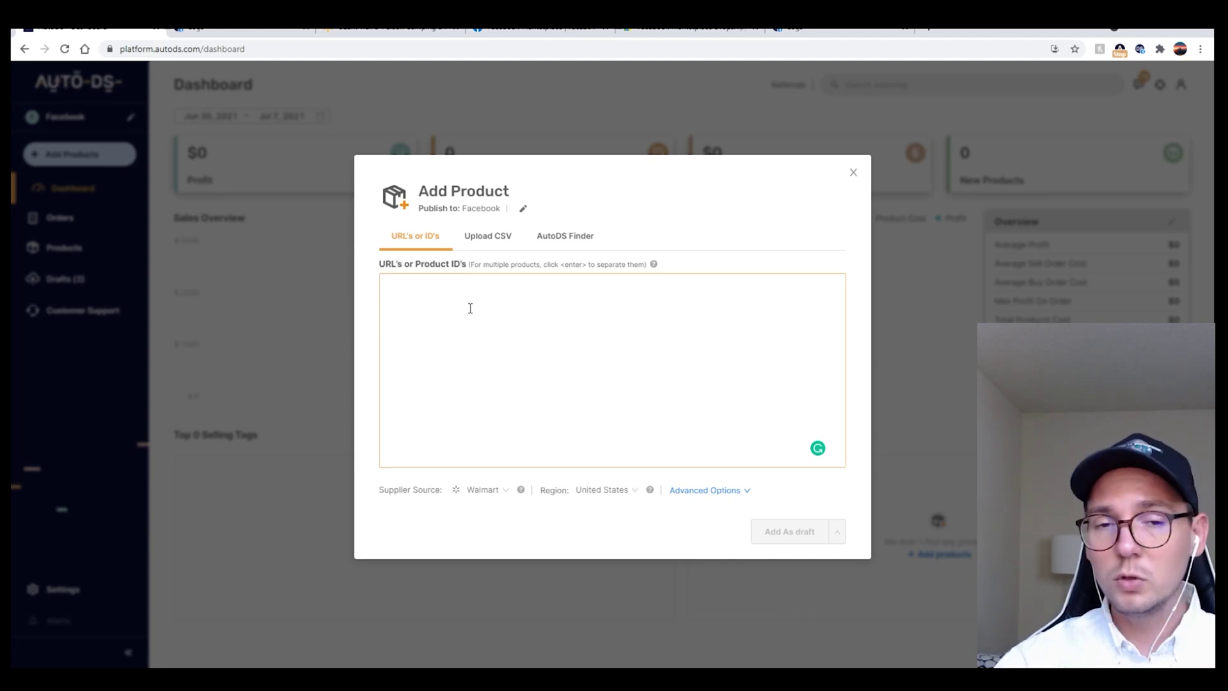
pyautogui.hotkey('ctrl', 'v')
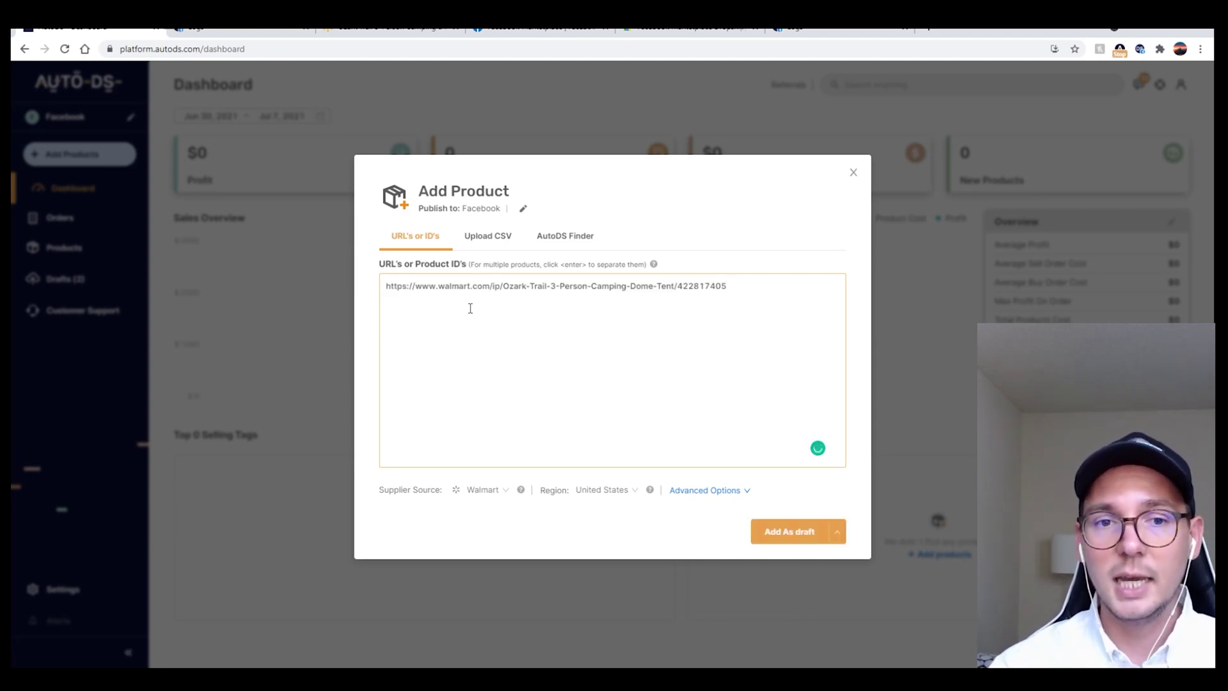
pyautogui.hotkey('ctrl', 'v')
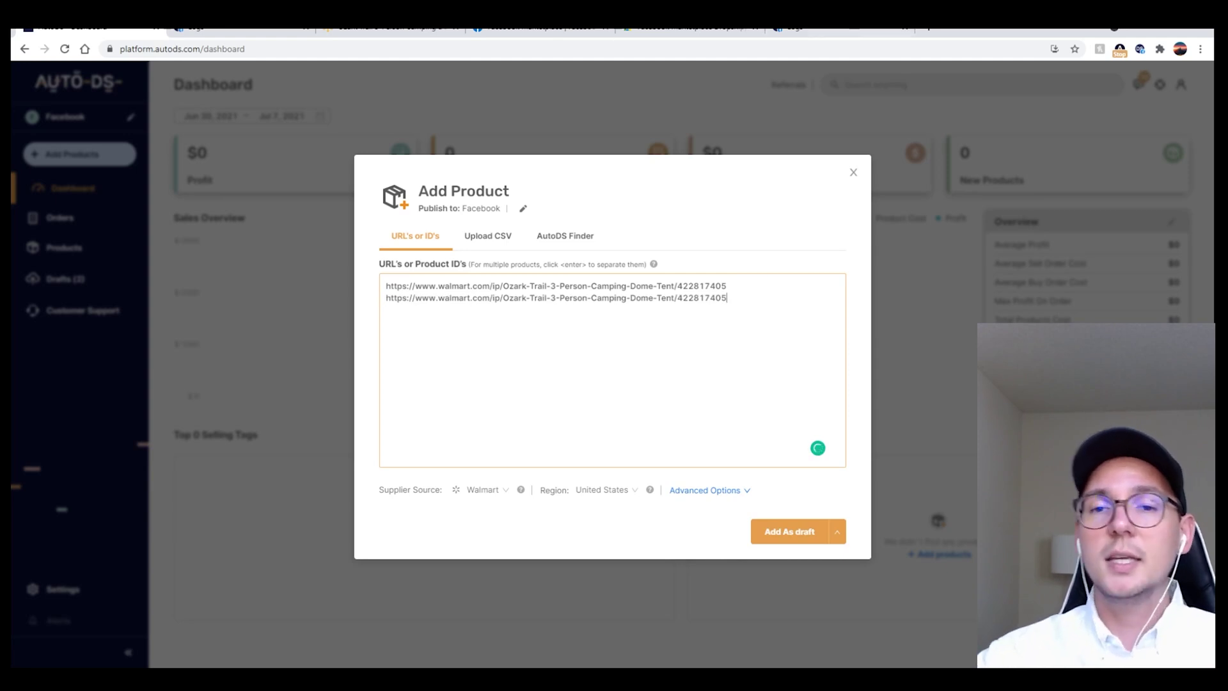
pyautogui.moveTo(752, 292); pyautogui.dragTo(386, 312)
pyautogui.press('BackSpace')
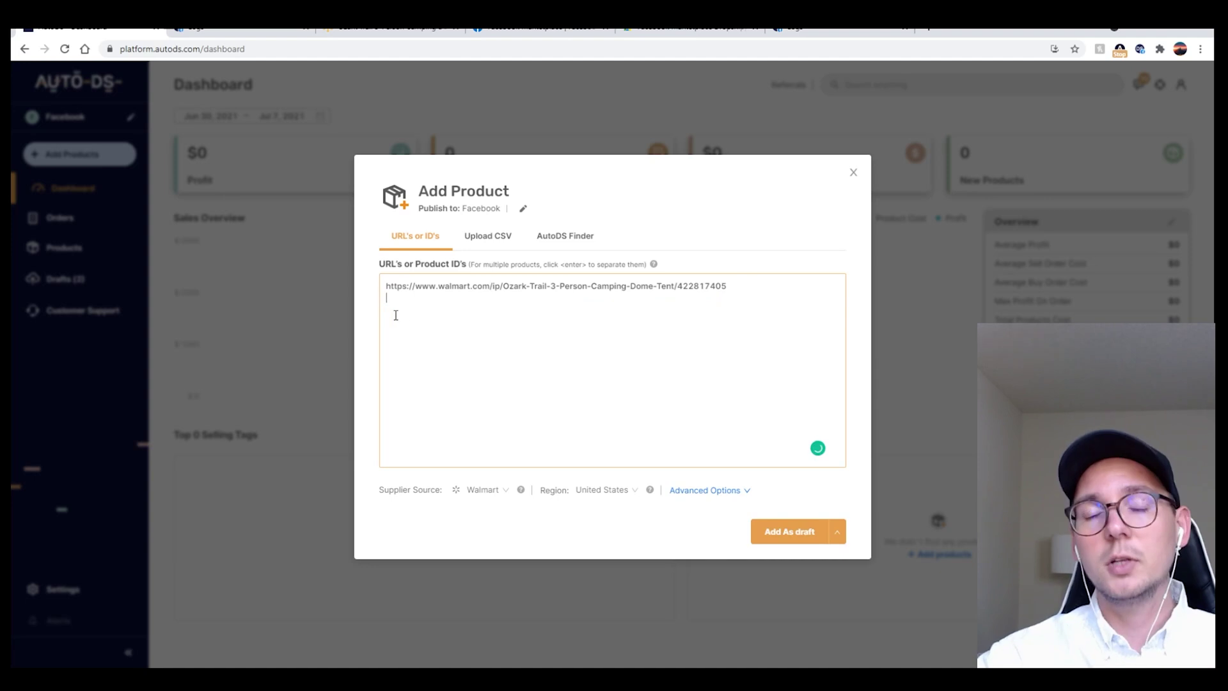
# - Add the Walmart tent product to the Facebook store as a draft
pyautogui.click(774, 541)
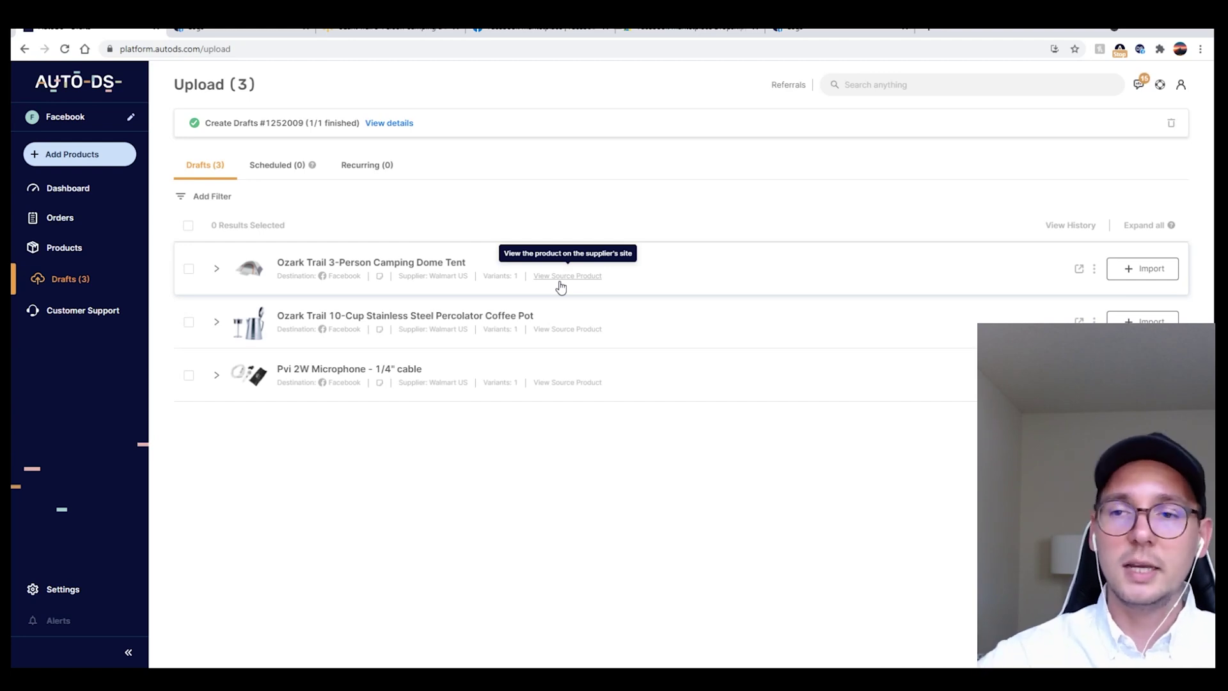
# - Expand the Ozark Trail 3-Person Camping Dome Tent draft and look over its product details
pyautogui.click(752, 256)
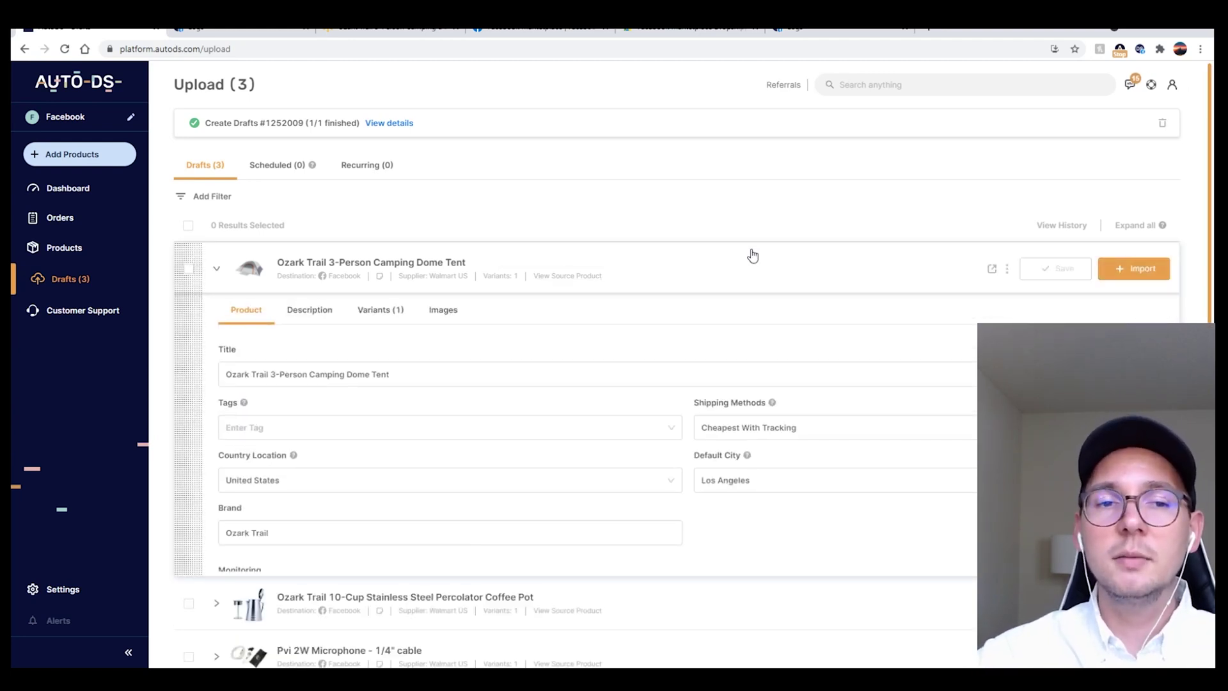
pyautogui.scroll(-1, 658, 396)
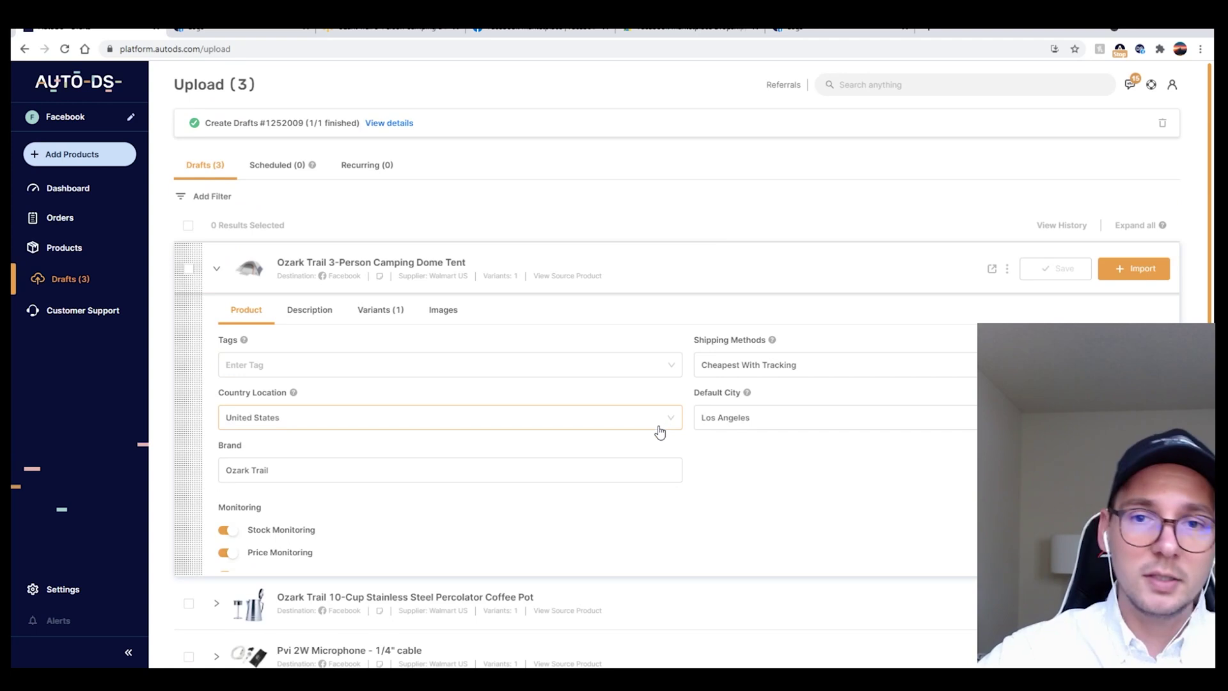
pyautogui.scroll(1, 659, 430)
pyautogui.moveTo(460, 382); pyautogui.dragTo(137, 358)
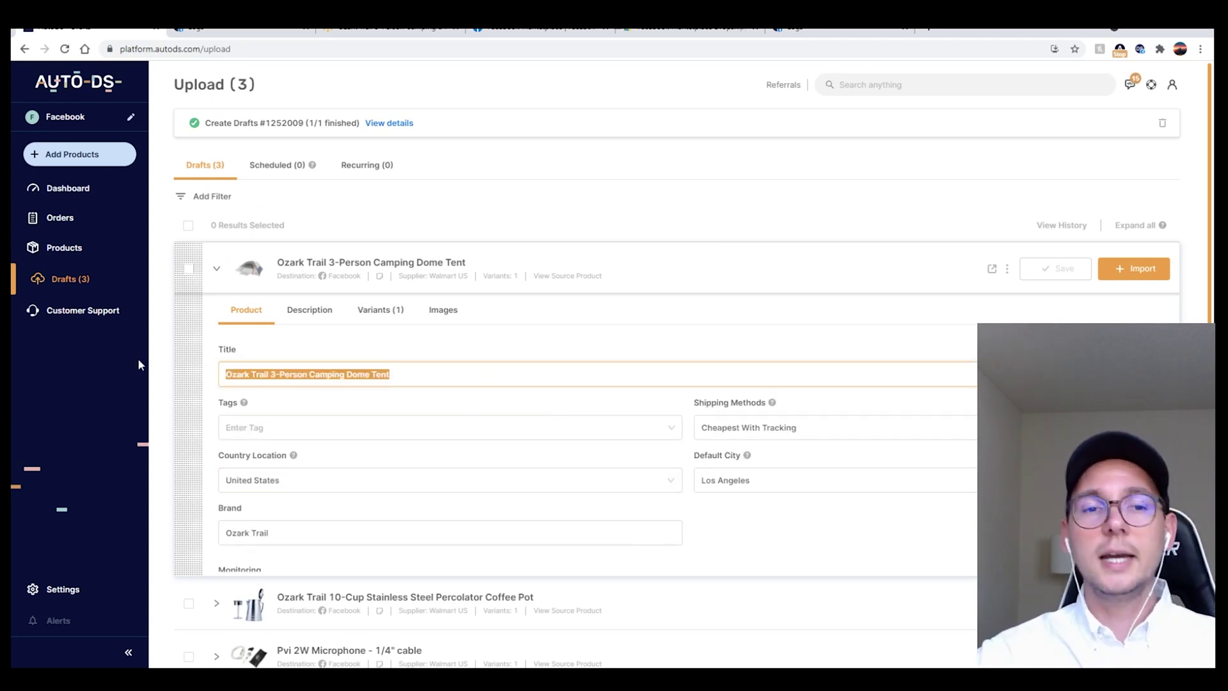
pyautogui.click(416, 378)
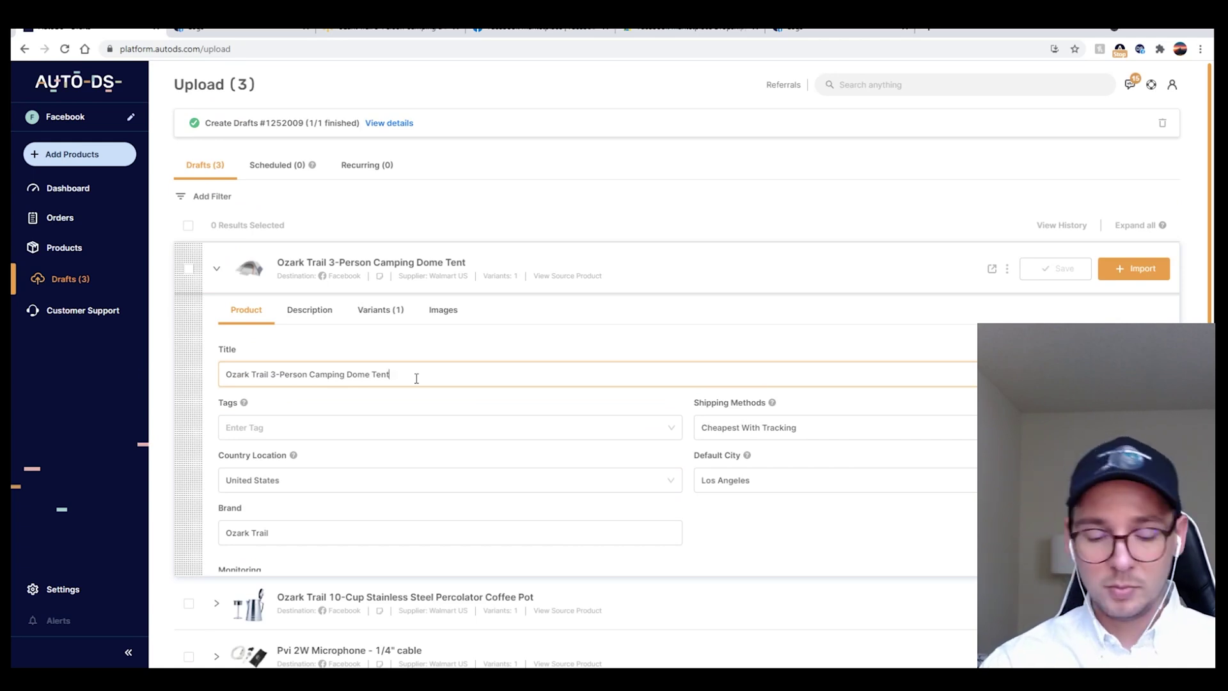
pyautogui.write('AKFSDLKNFLSDFSD')
pyautogui.press('BackSpace')
pyautogui.press('BackSpace')
pyautogui.press('BackSpace')
pyautogui.press('BackSpace')
pyautogui.press('BackSpace')
pyautogui.press('BackSpace')
pyautogui.press('BackSpace')
pyautogui.press('BackSpace')
pyautogui.press('BackSpace')
pyautogui.press('BackSpace')
pyautogui.press('BackSpace')
pyautogui.press('BackSpace')
pyautogui.press('BackSpace')
pyautogui.press('BackSpace')
pyautogui.press('BackSpace')
pyautogui.press('BackSpace')
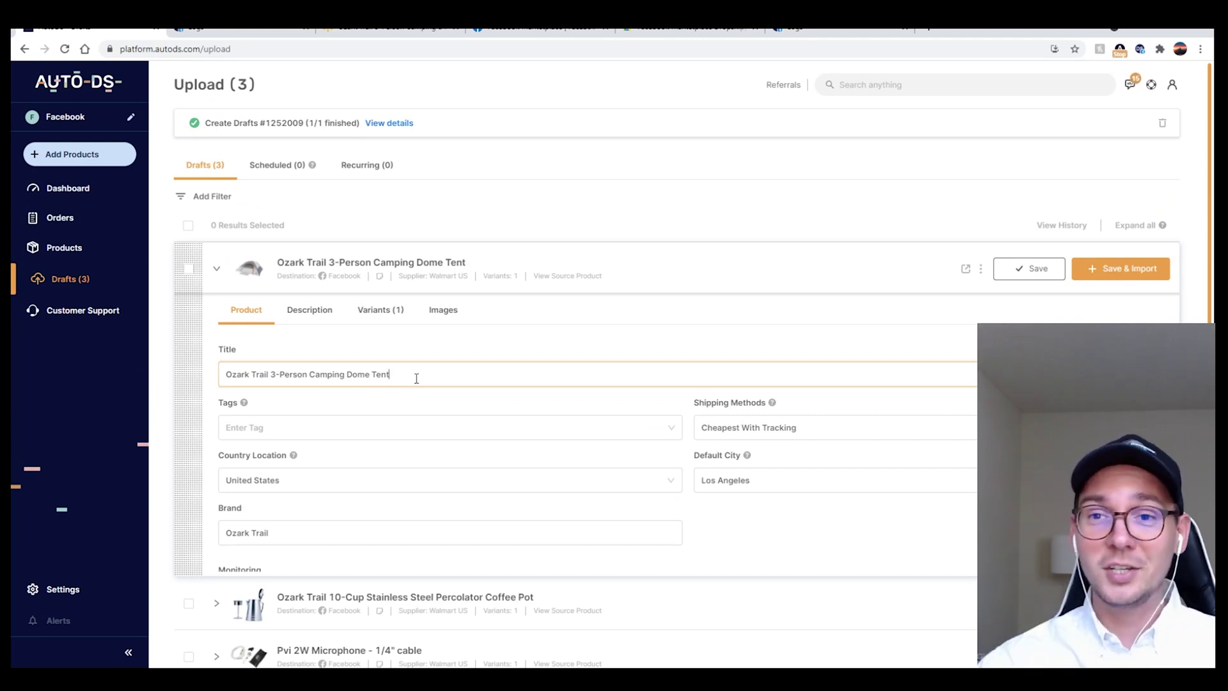
# - Review the tent draft's country location, brand, default city and monitoring options
pyautogui.scroll(-1, 304, 417)
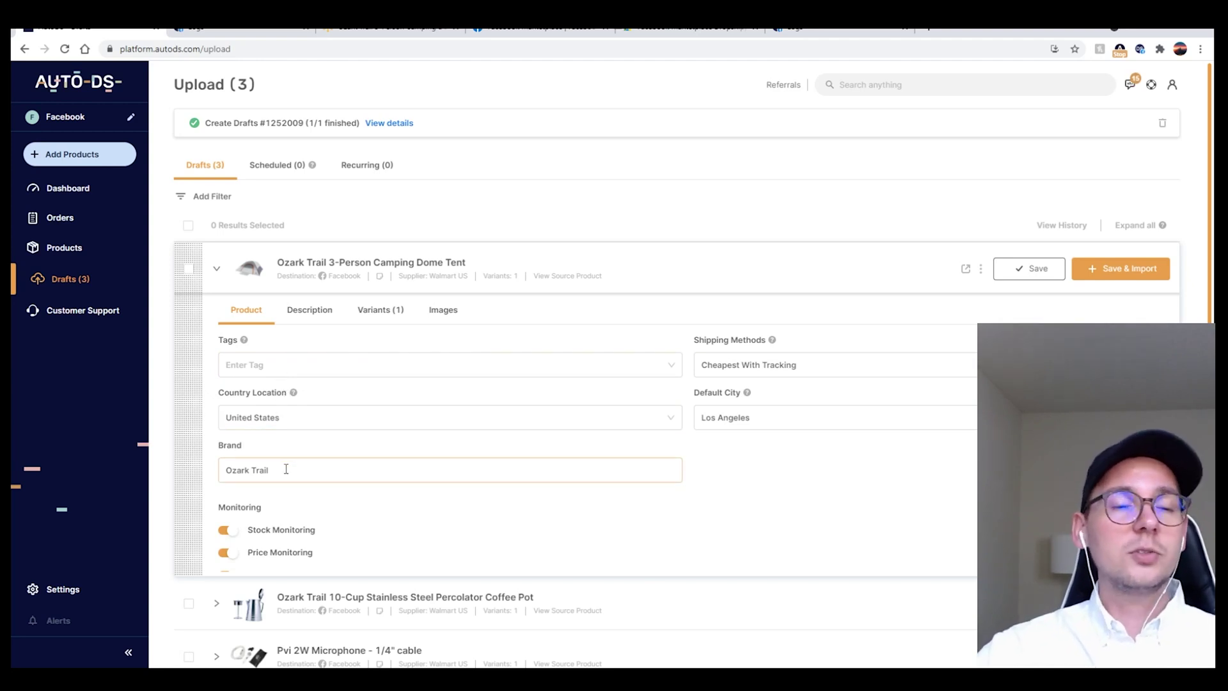
pyautogui.click(759, 418)
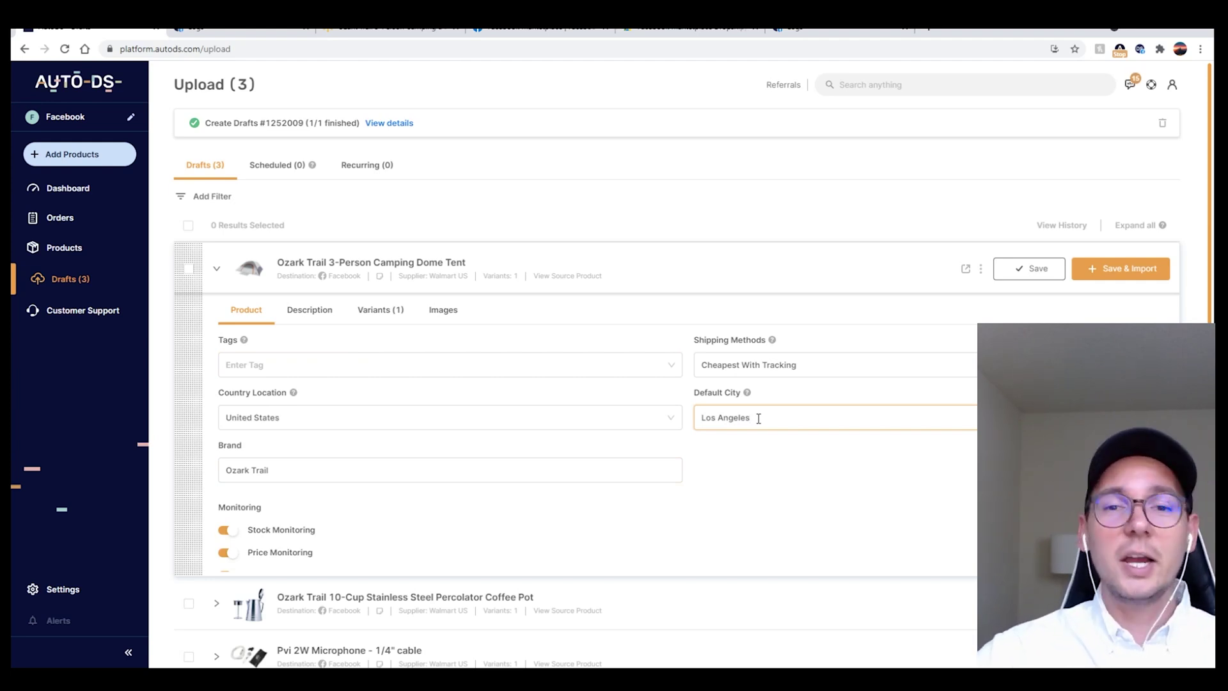
pyautogui.scroll(-1, 315, 476)
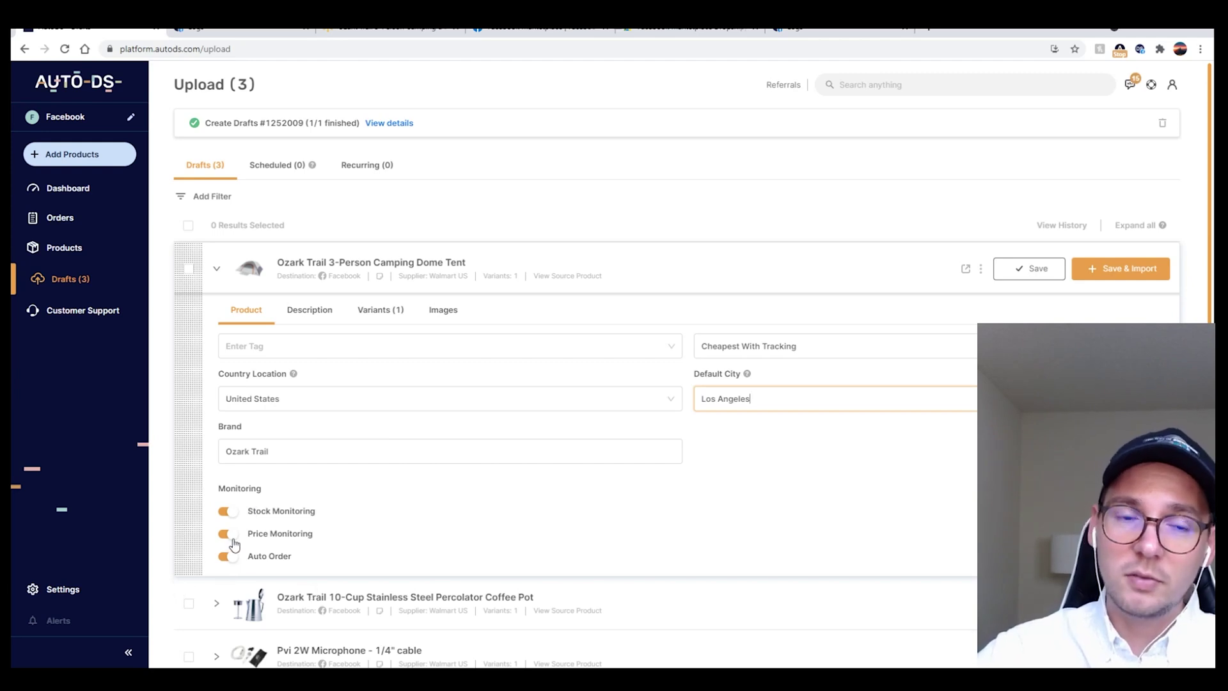
# - Examine the tent draft's full product description and its description editor
pyautogui.click(311, 310)
pyautogui.scroll(-3, 358, 415)
pyautogui.scroll(5, 364, 422)
pyautogui.scroll(-5, 370, 435)
pyautogui.scroll(3, 381, 448)
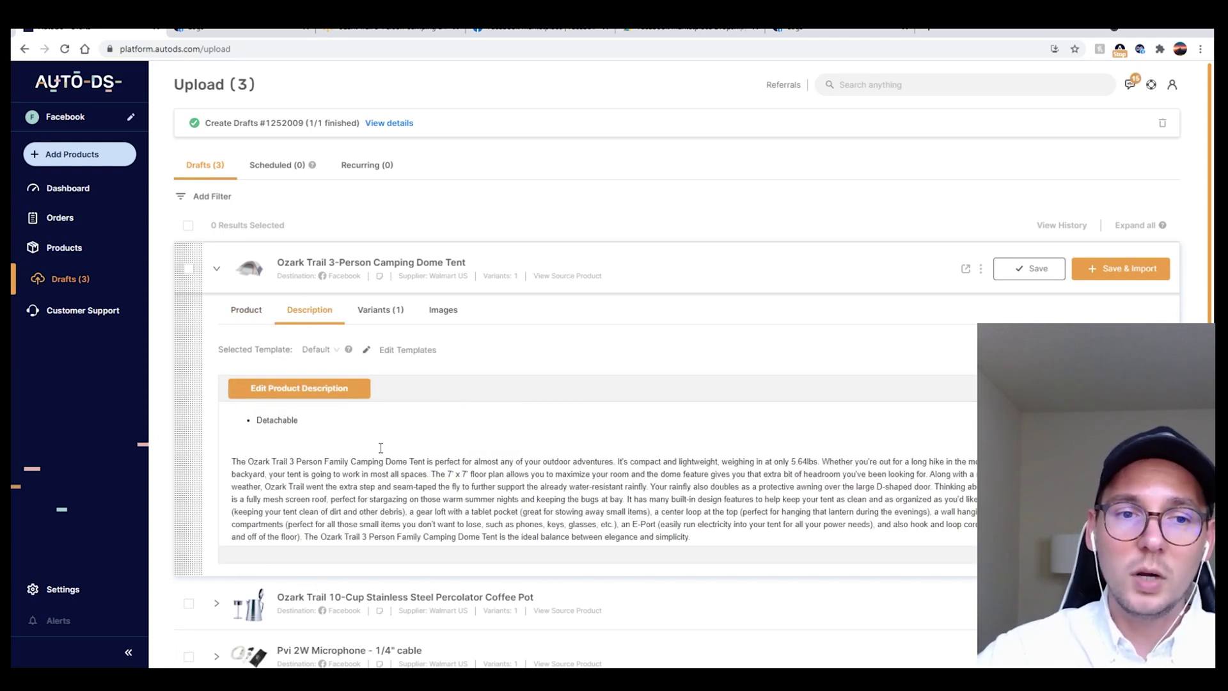
pyautogui.click(295, 437)
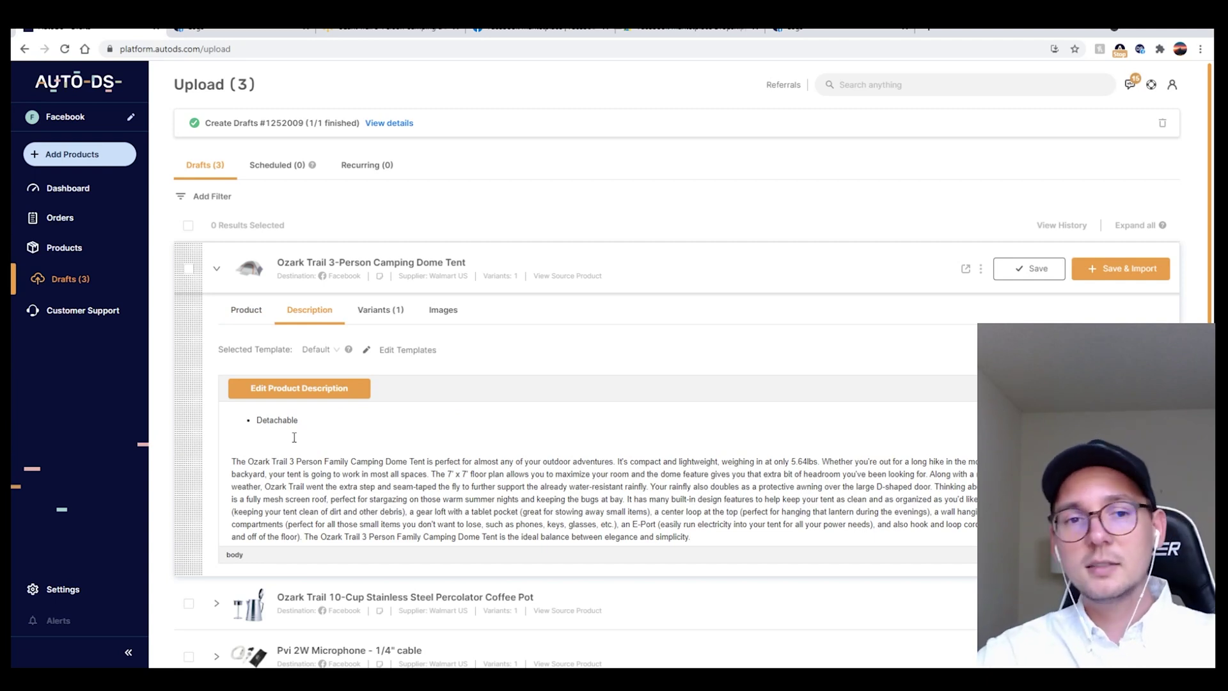
# - Review the tent draft's single variant and its product images
pyautogui.click(364, 313)
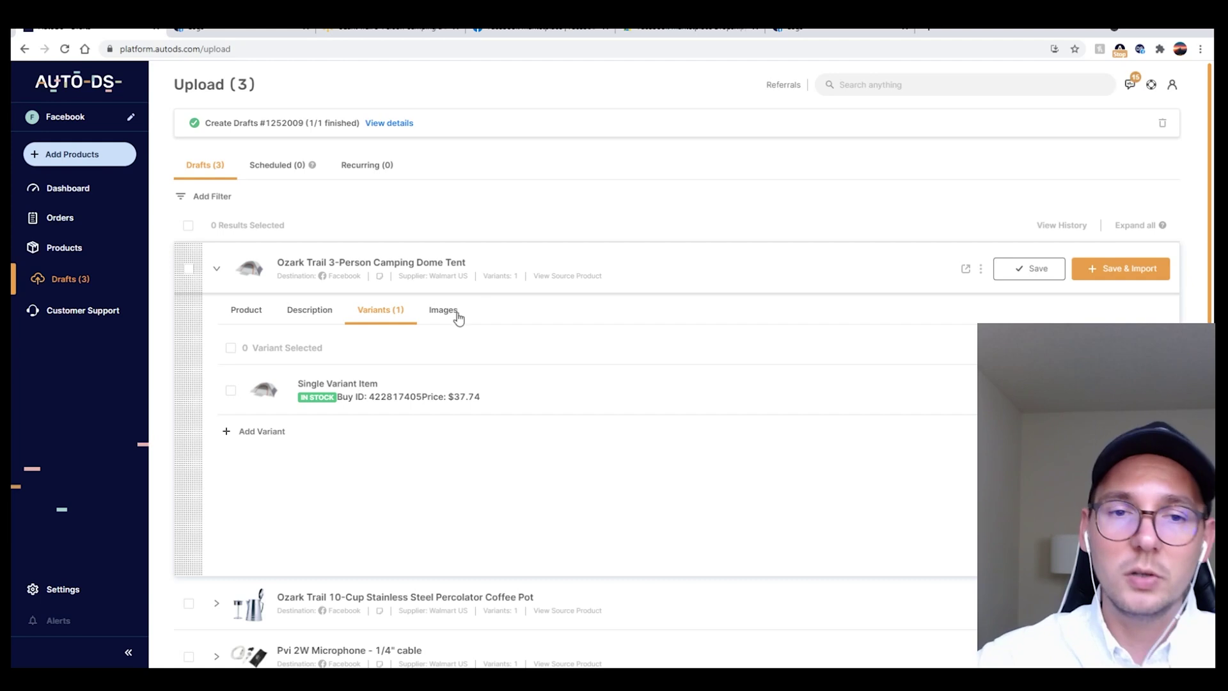
pyautogui.click(445, 312)
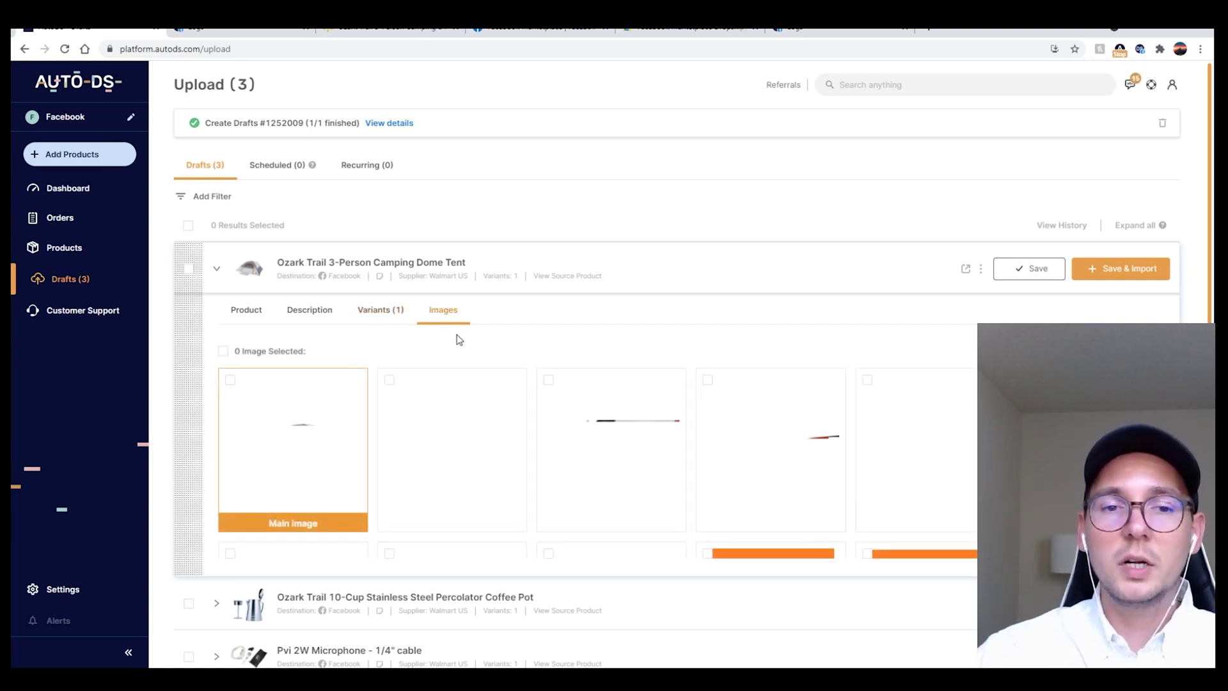
pyautogui.click(230, 381)
pyautogui.click(230, 381)
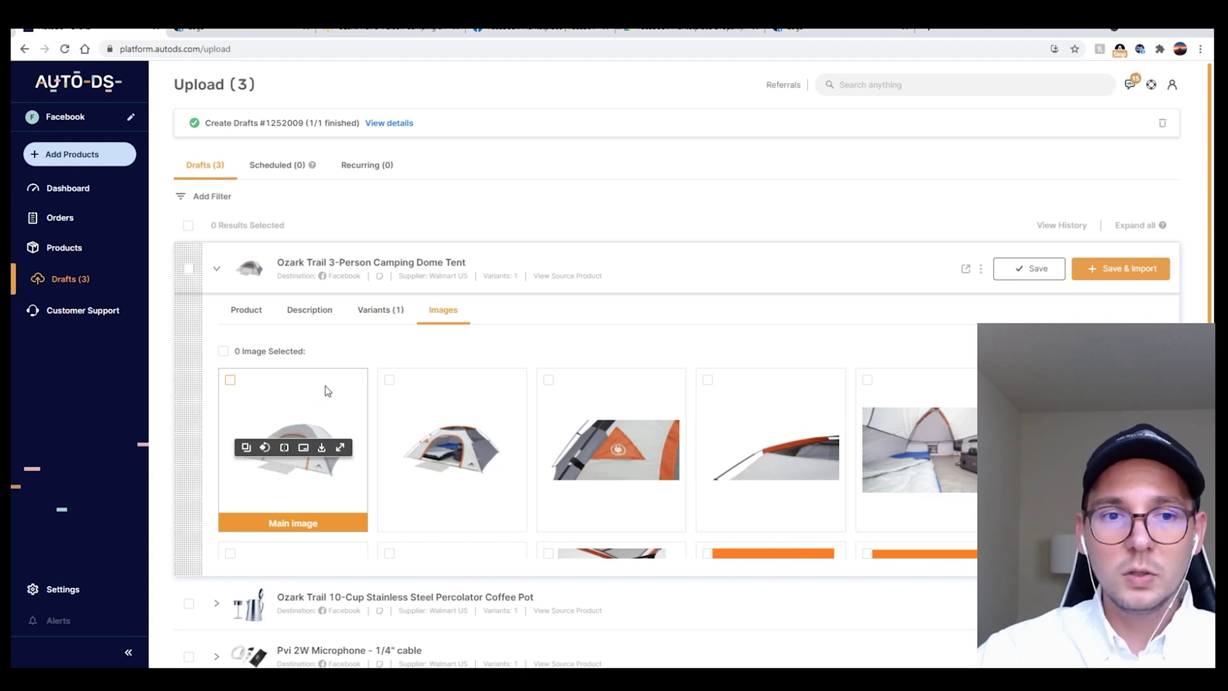
# - Check the resize options of the main tent image without resizing it, and select the second image
pyautogui.click(339, 447)
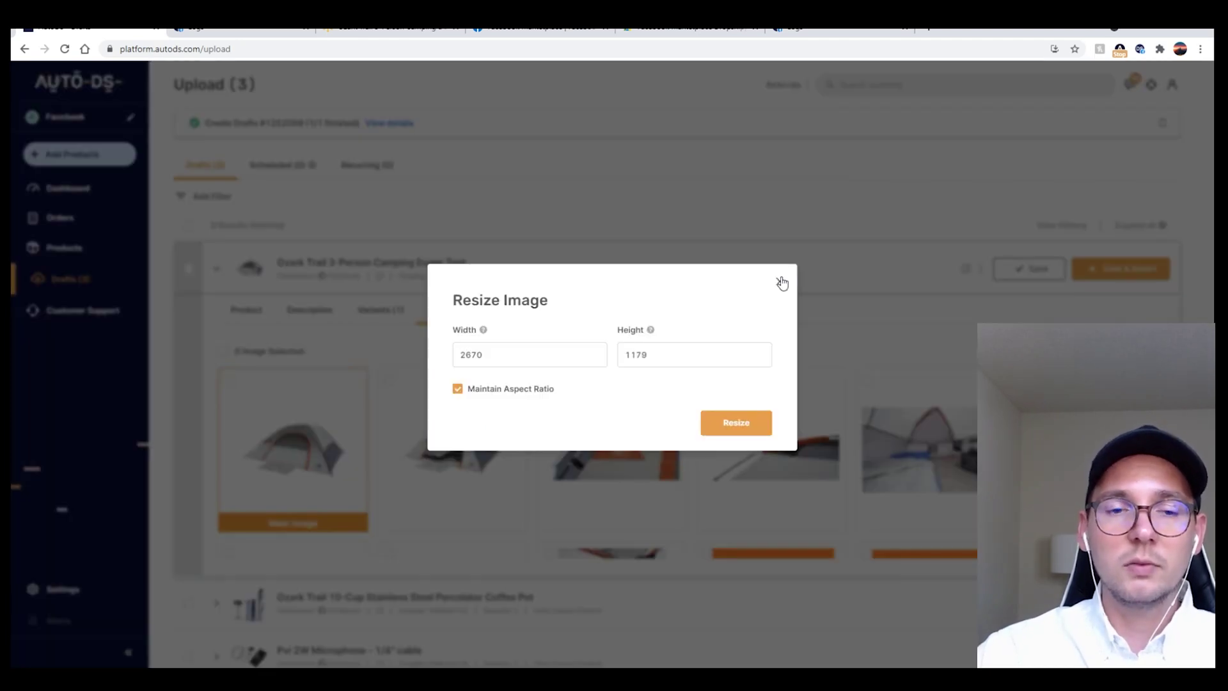
pyautogui.click(781, 282)
pyautogui.click(389, 379)
pyautogui.click(402, 437)
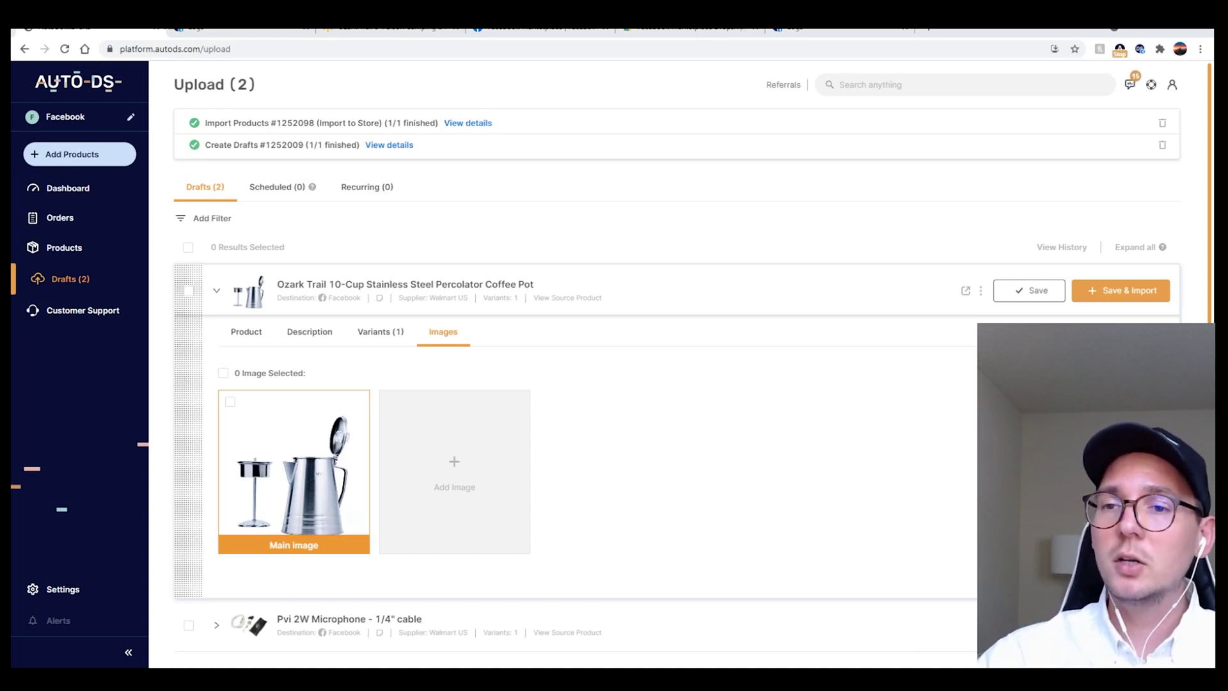
# - Open the store's product list, view the imported tent's source page on Walmart, and return to the list
pyautogui.click(98, 259)
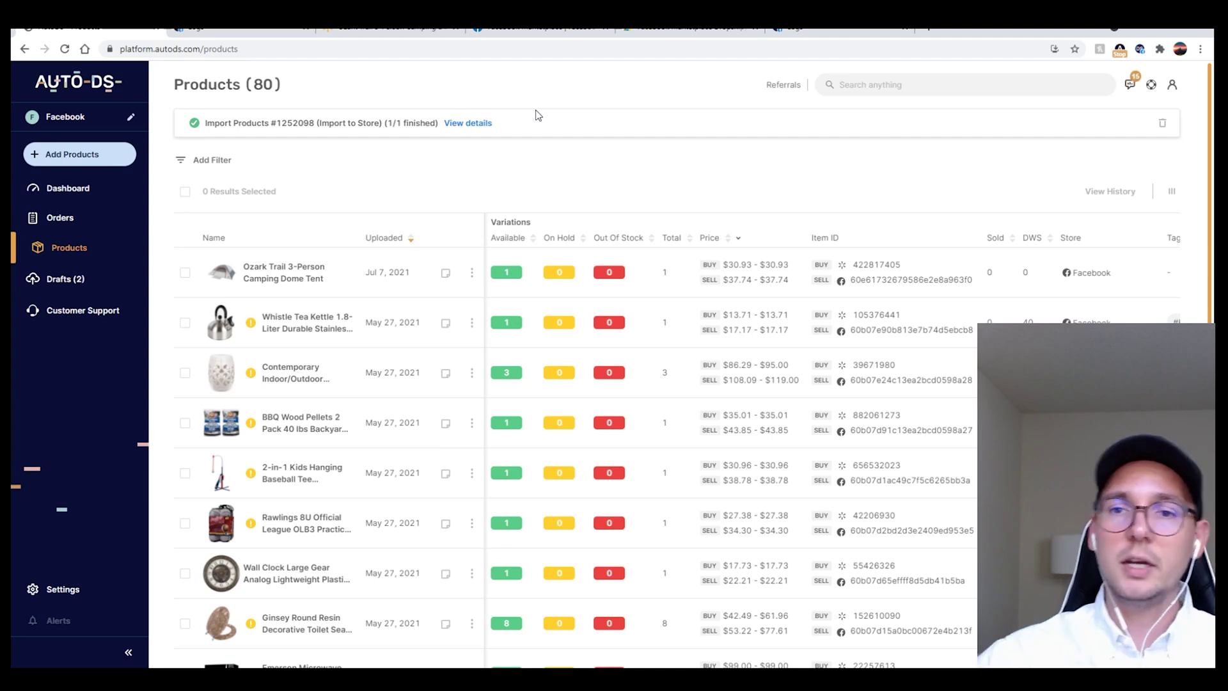
pyautogui.click(880, 269)
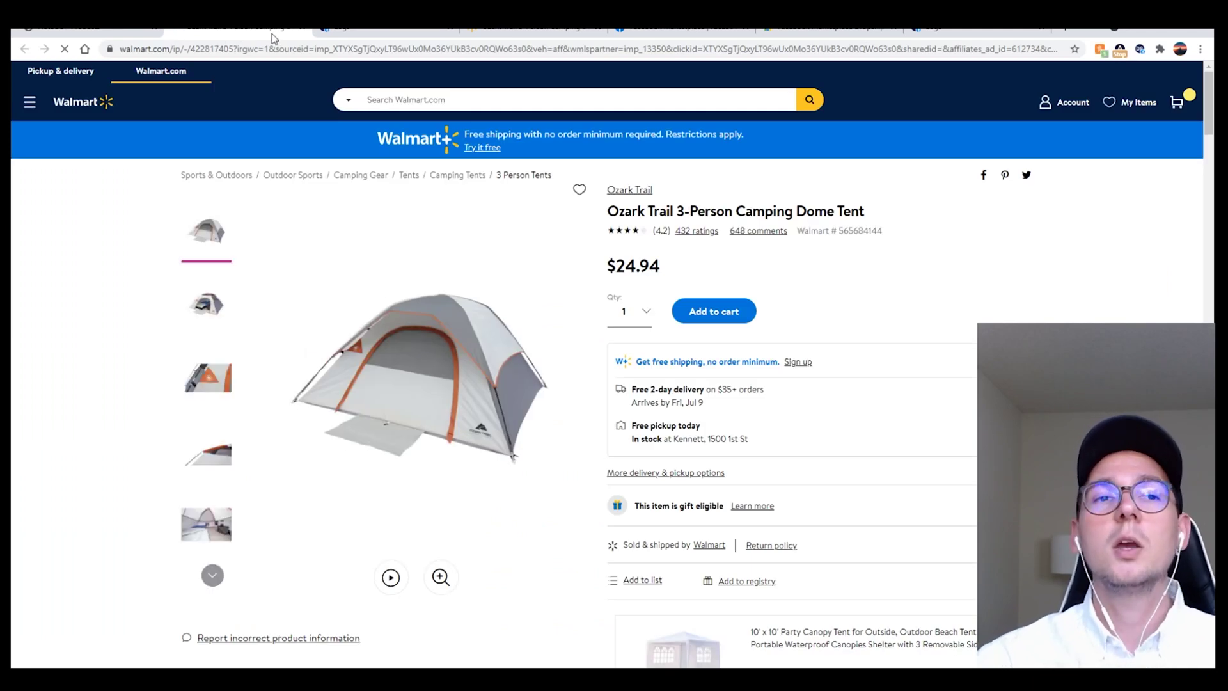
pyautogui.click(124, 31)
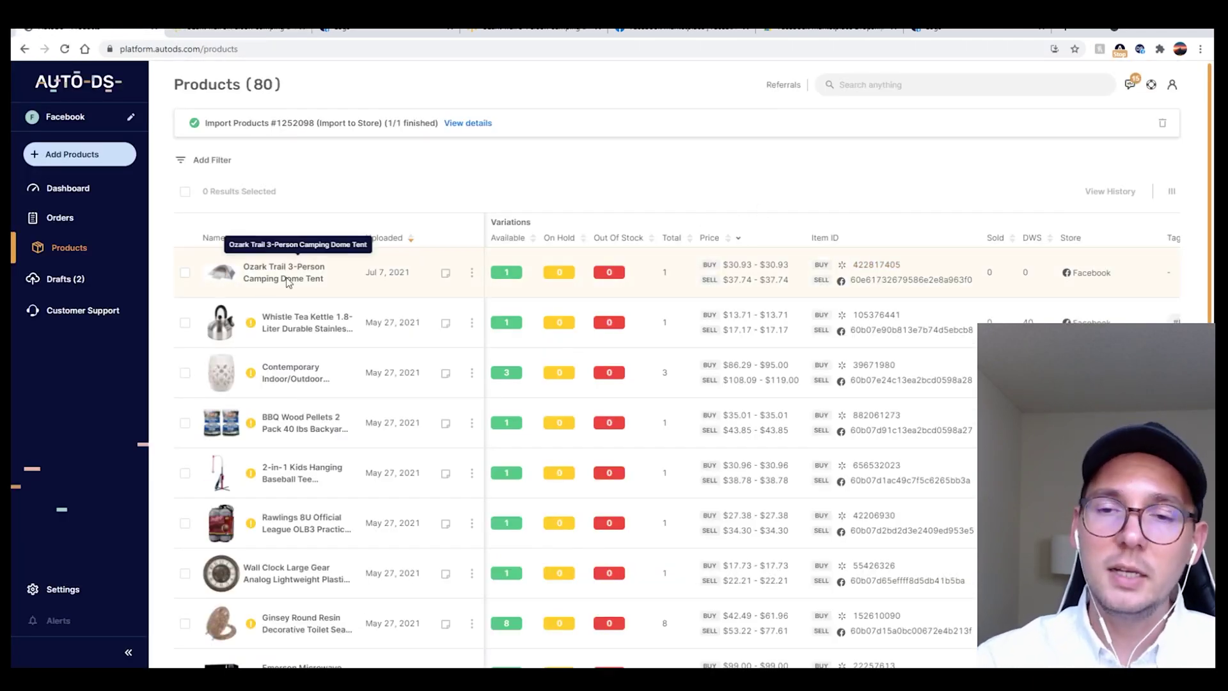
pyautogui.click(884, 264)
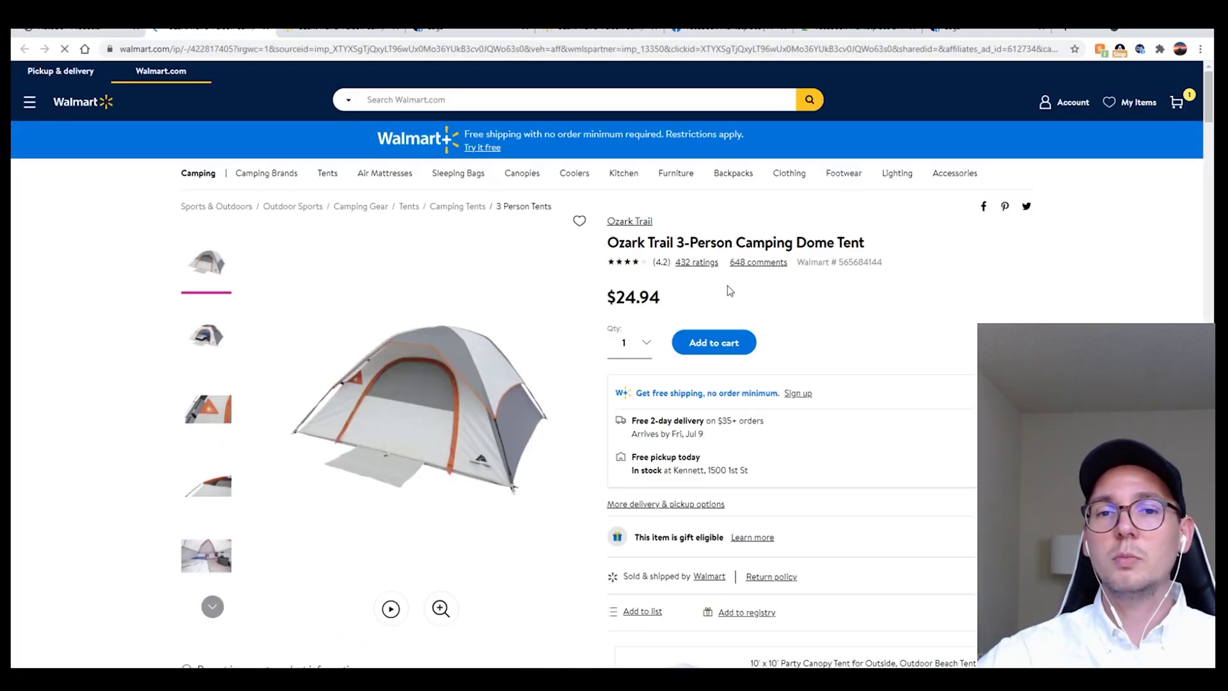
pyautogui.click(87, 32)
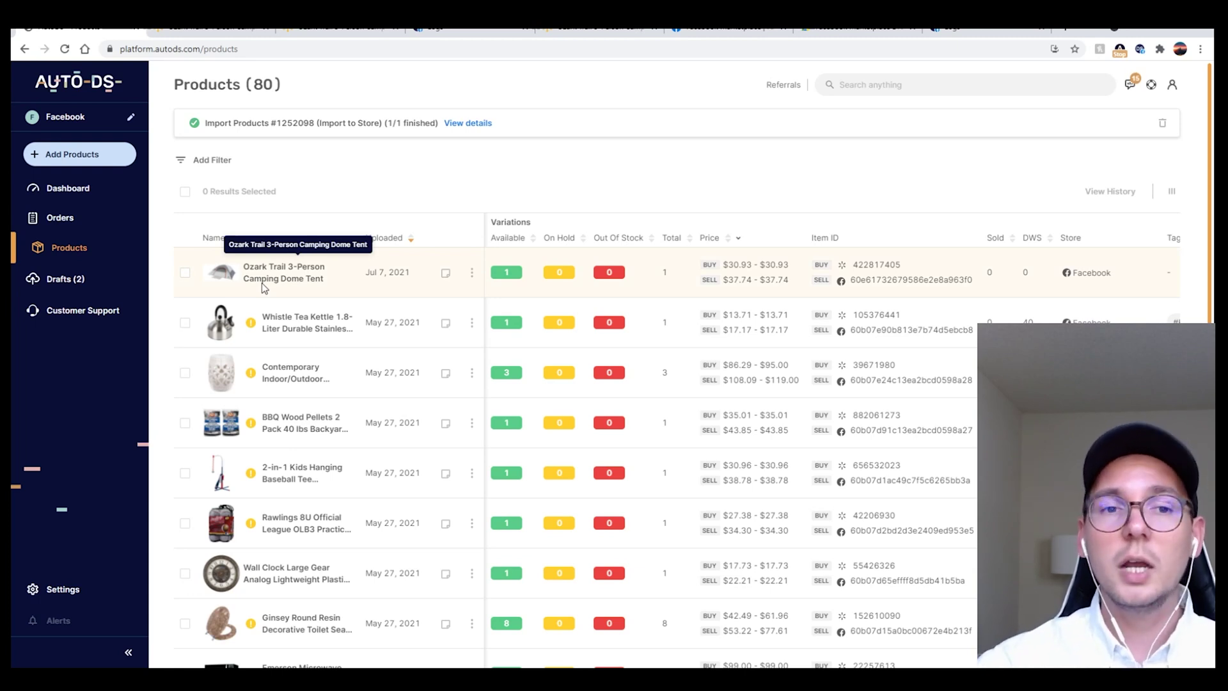
# - Open the imported Ozark Trail tent for editing and check the link of its single variant
pyautogui.click(472, 274)
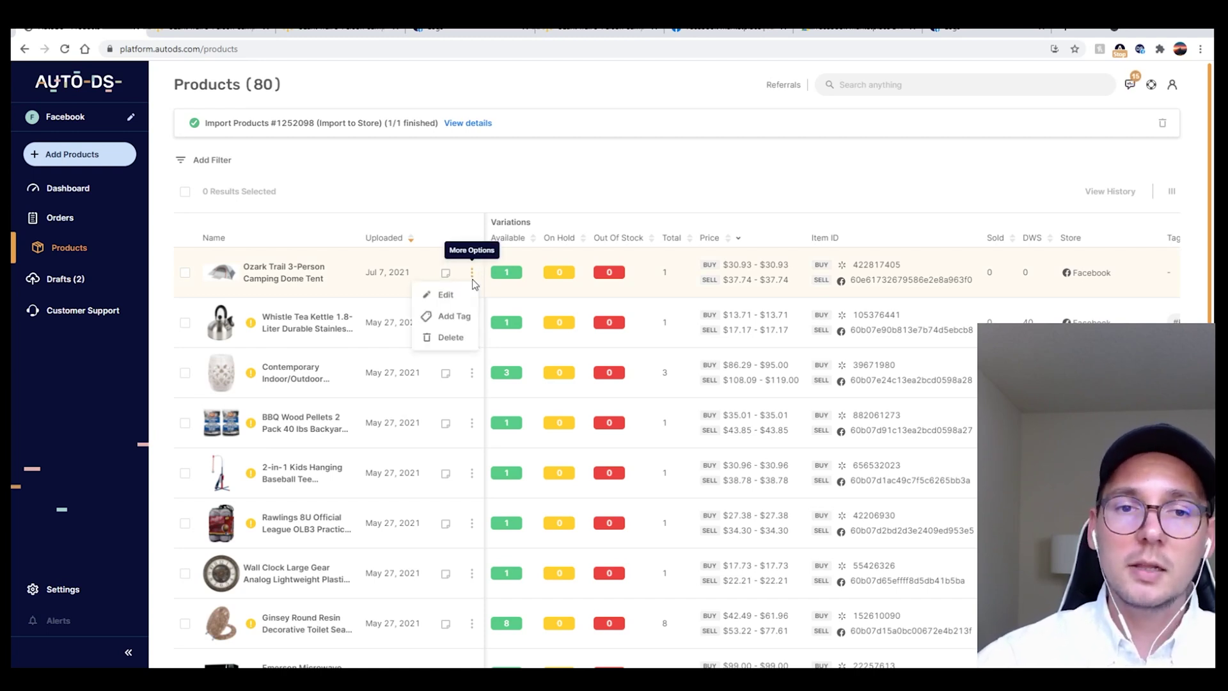
pyautogui.click(468, 295)
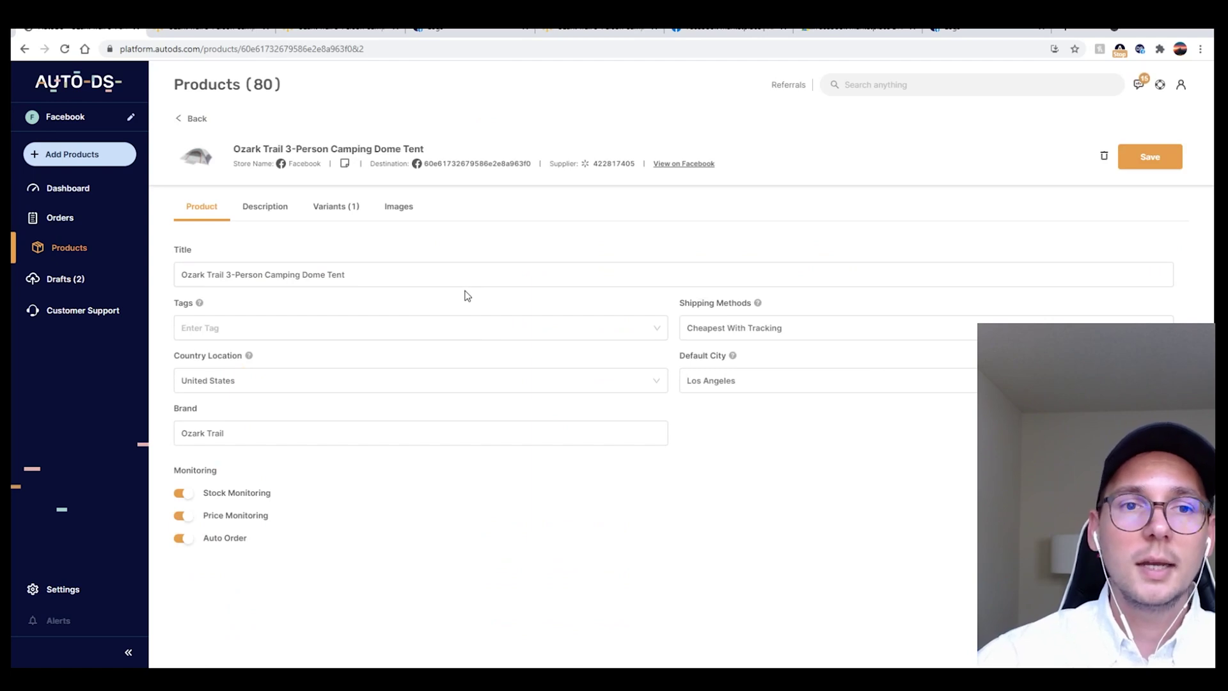
pyautogui.click(342, 217)
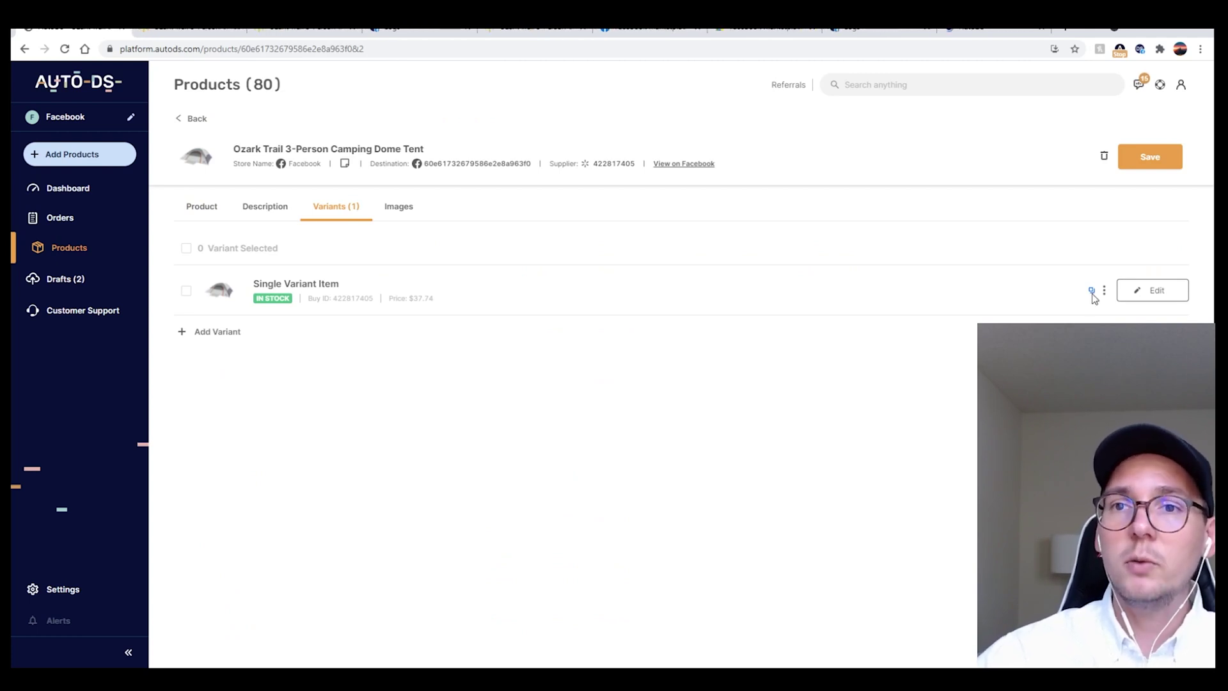
pyautogui.click(1091, 292)
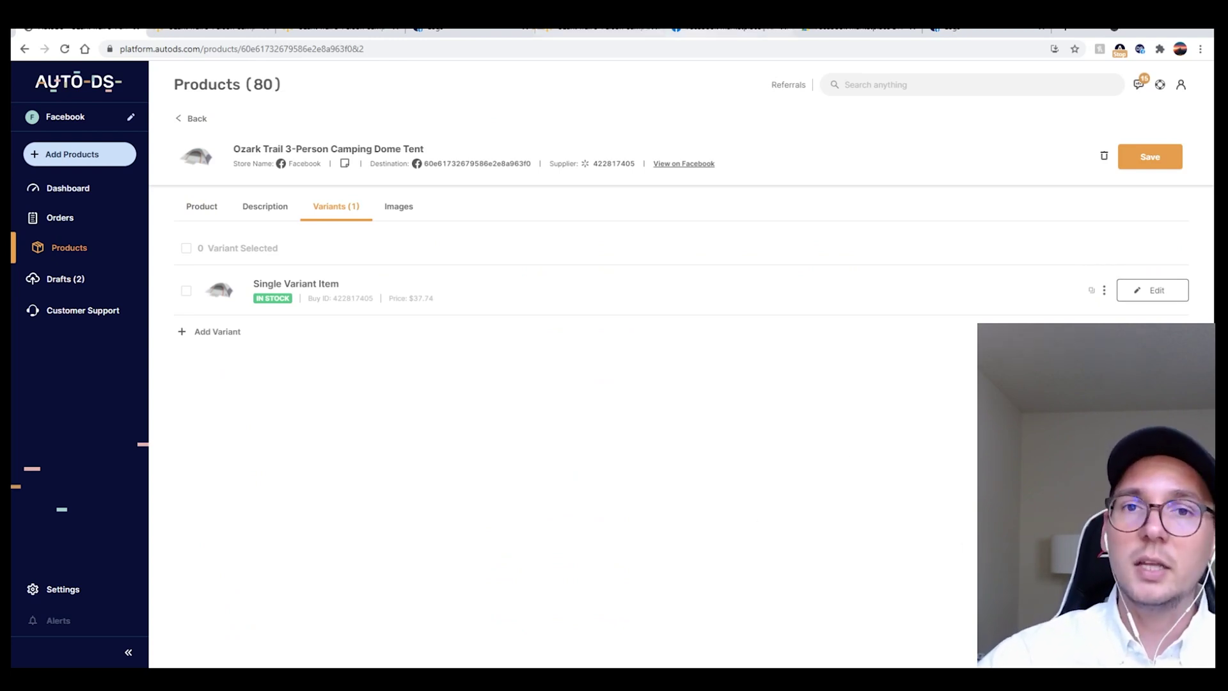
# - Switch to Facebook Marketplace and start a new listing of the Item for Sale type
pyautogui.click(708, 29)
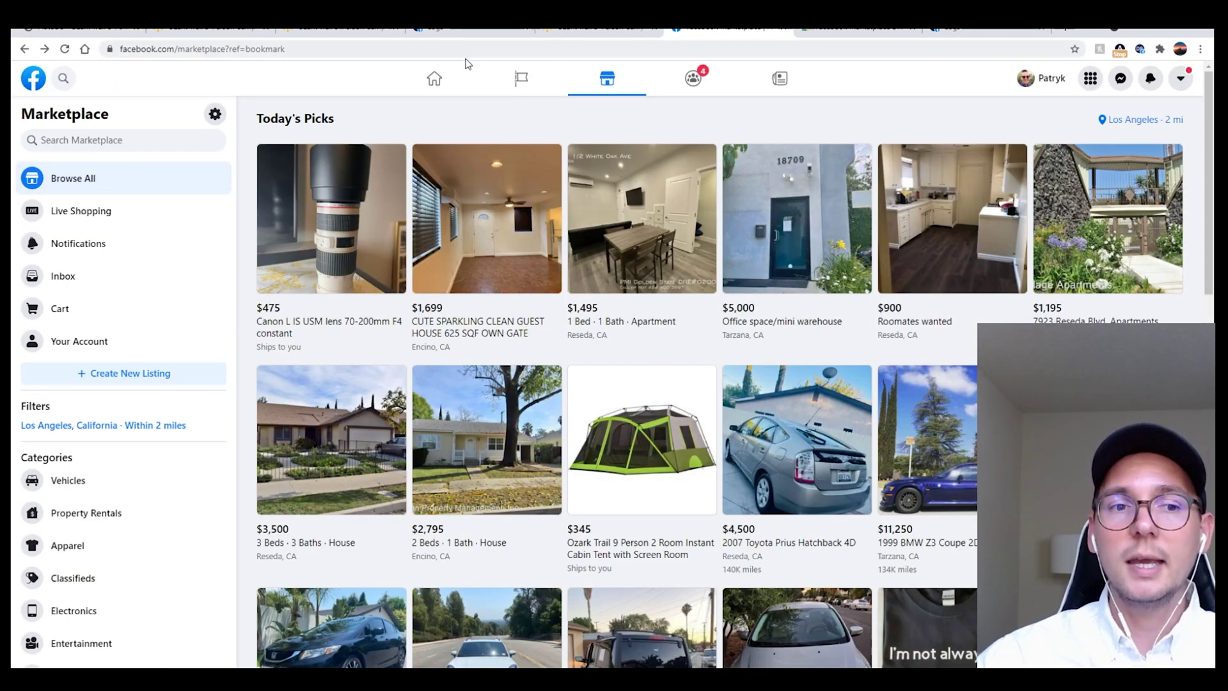
pyautogui.click(144, 379)
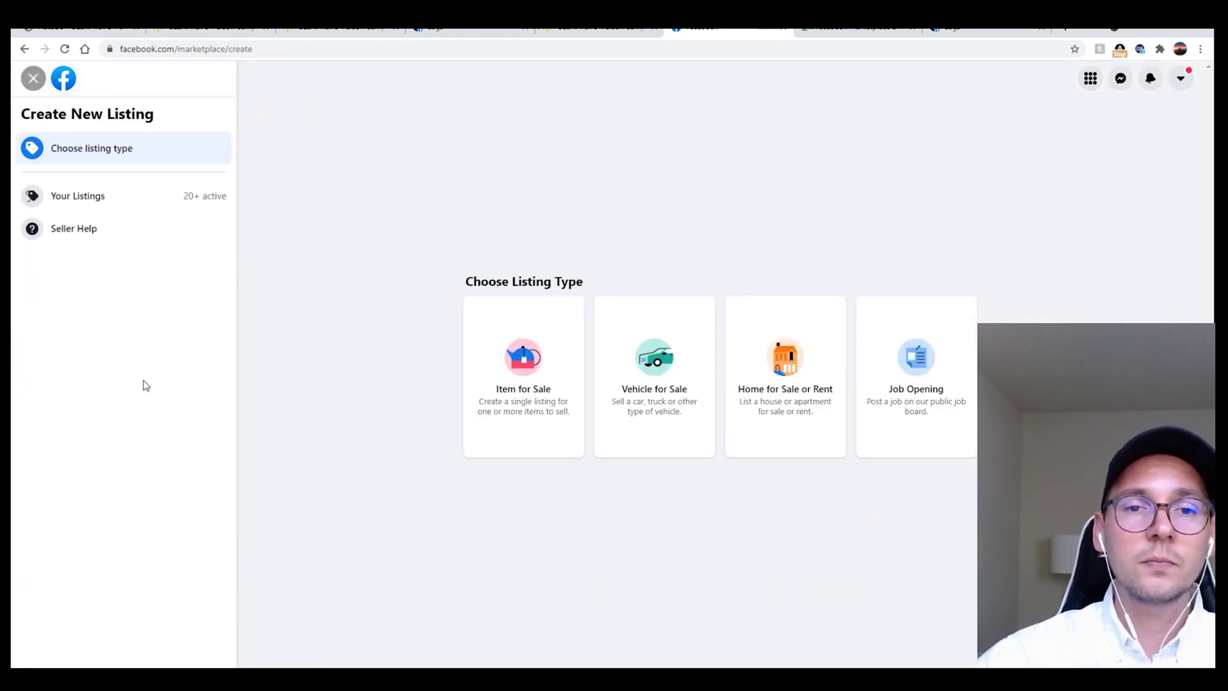
pyautogui.click(533, 407)
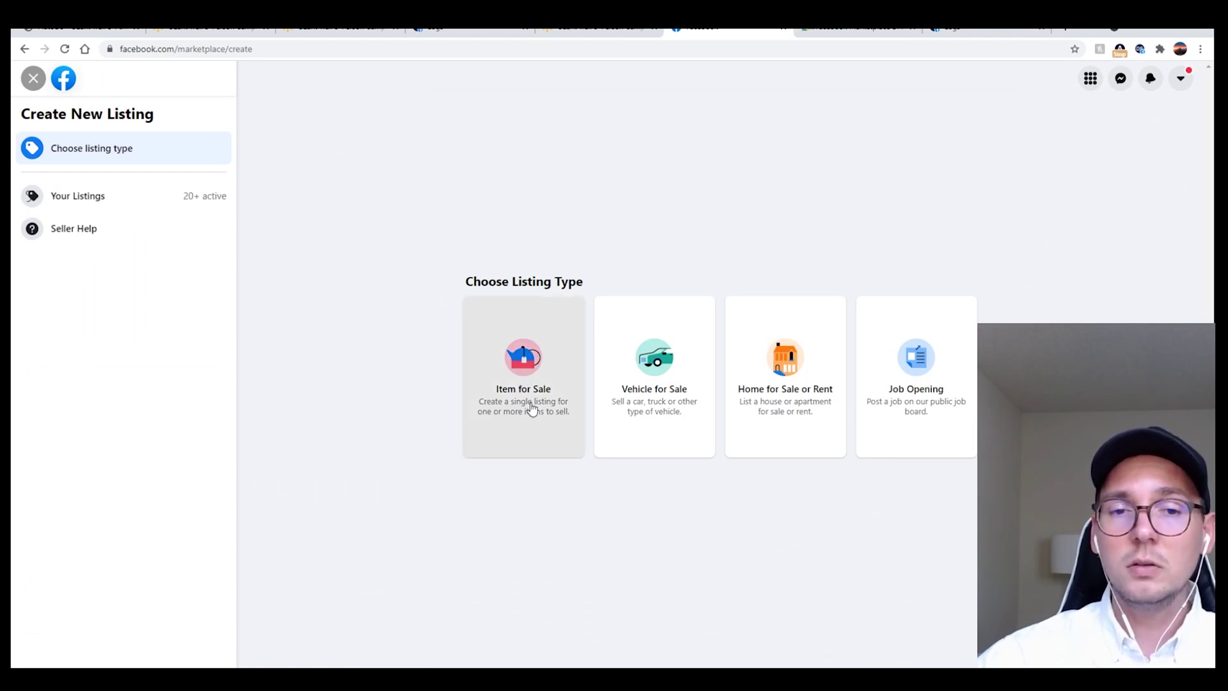